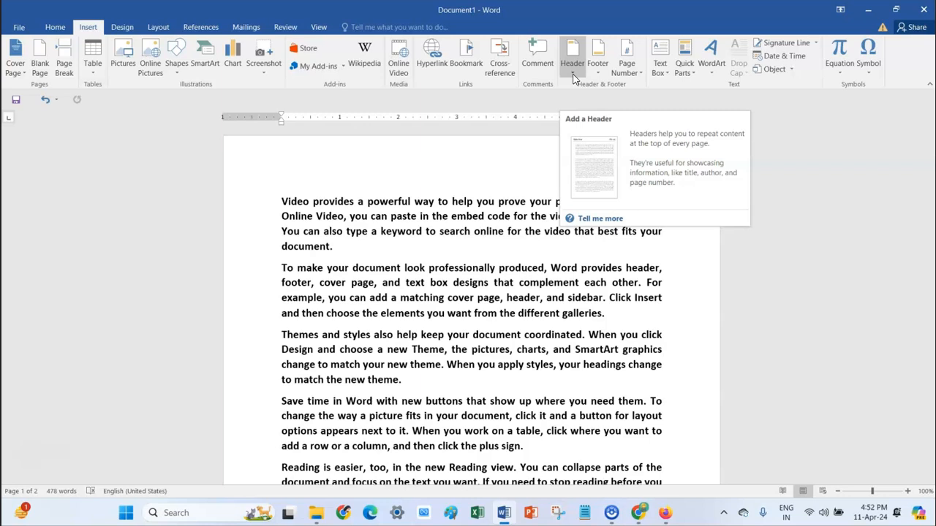
# Step: Insert a header in the built-in Blank style
pyautogui.click(573, 76)
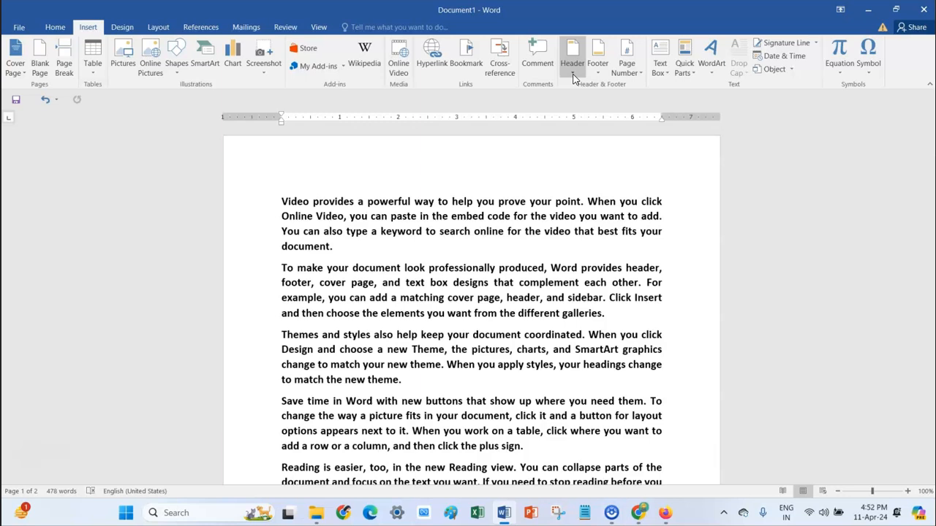
pyautogui.click(574, 78)
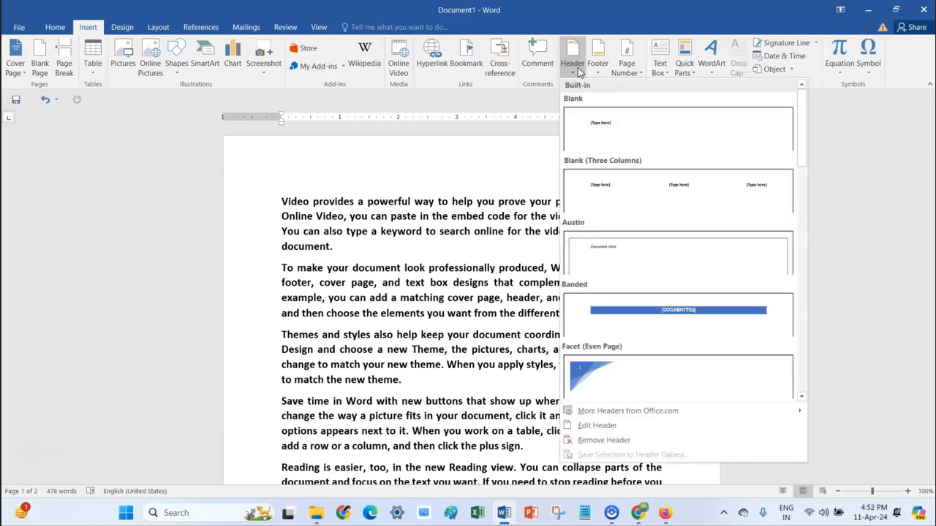
pyautogui.click(577, 67)
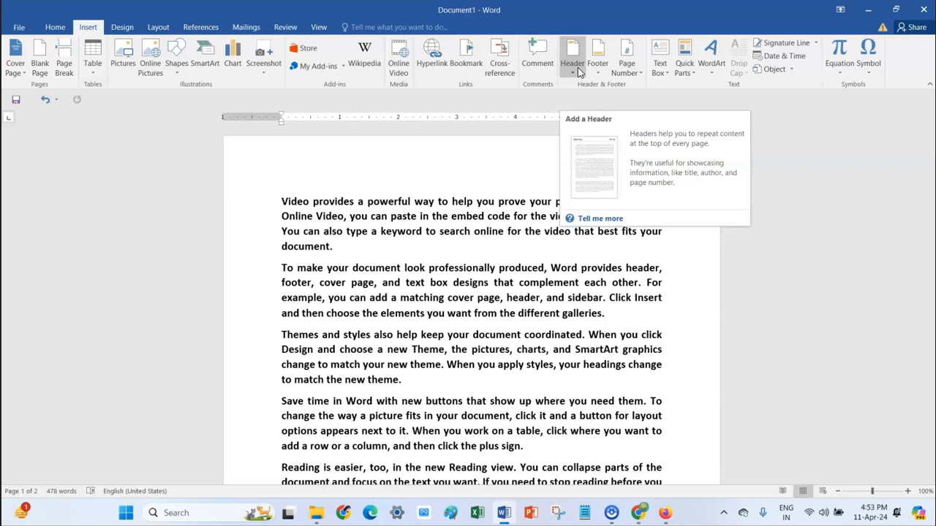
pyautogui.click(574, 75)
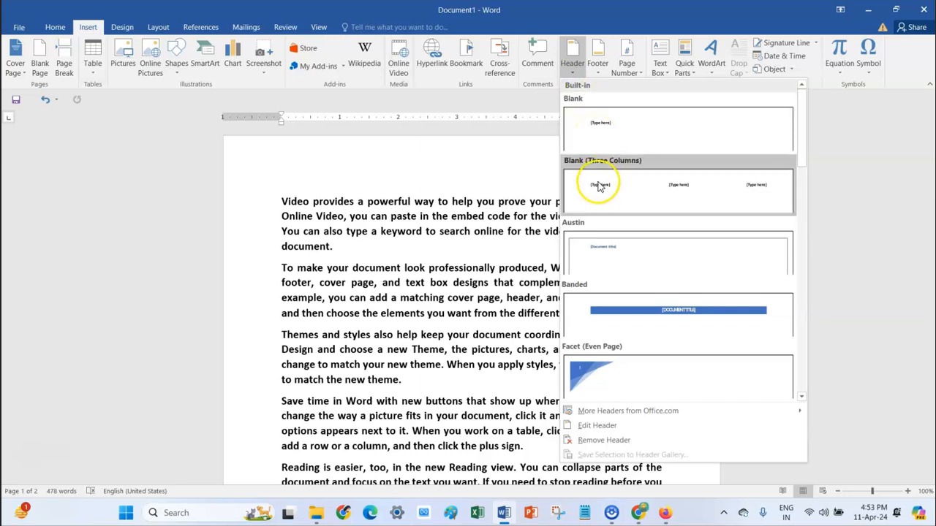
pyautogui.click(591, 129)
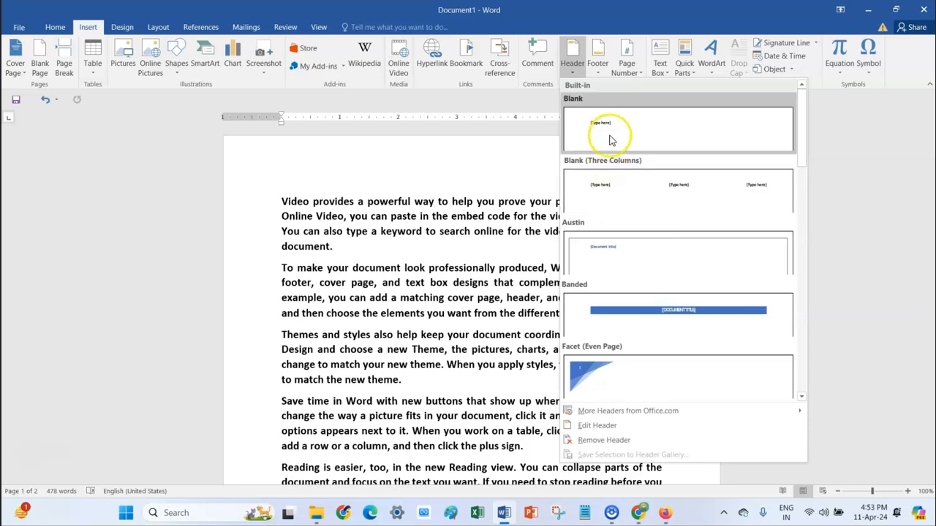
pyautogui.click(462, 239)
pyautogui.scroll(10, 462, 239)
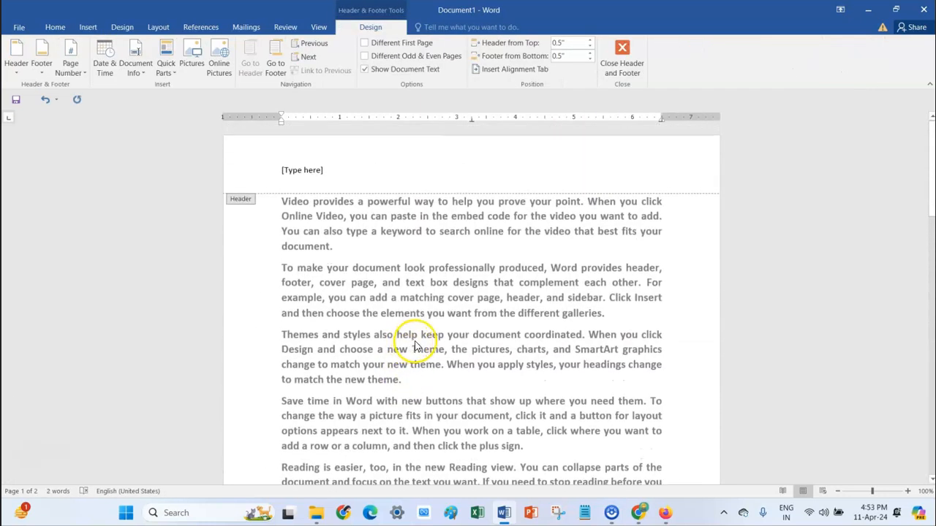
# Step: Replace the header placeholder with the text "VIDEO DETAILS"
pyautogui.click(307, 174)
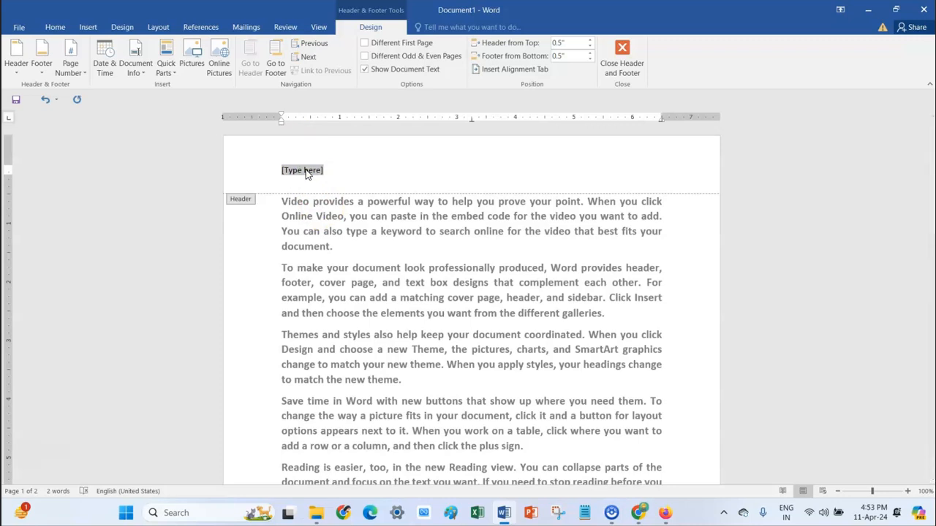
pyautogui.write('VID')
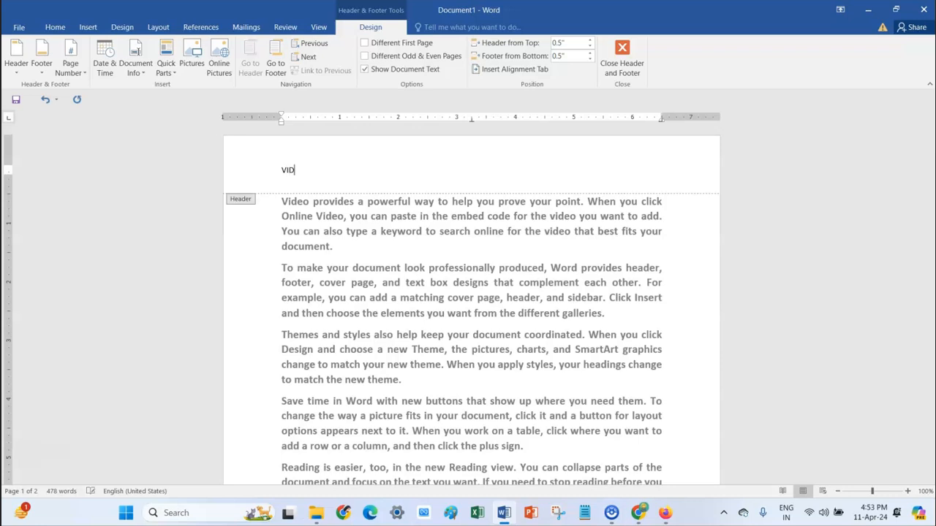
pyautogui.write('EO DEYTAILS')
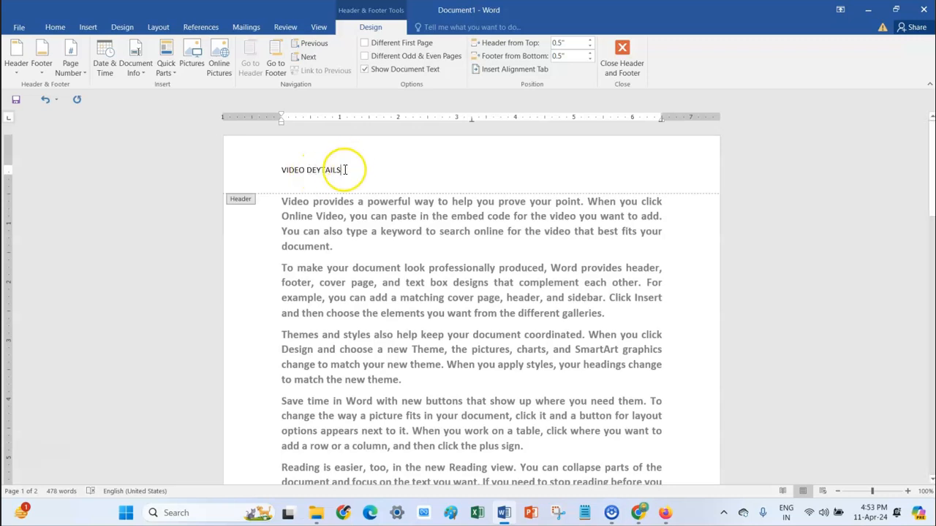
pyautogui.click(322, 170)
pyautogui.press('BackSpace')
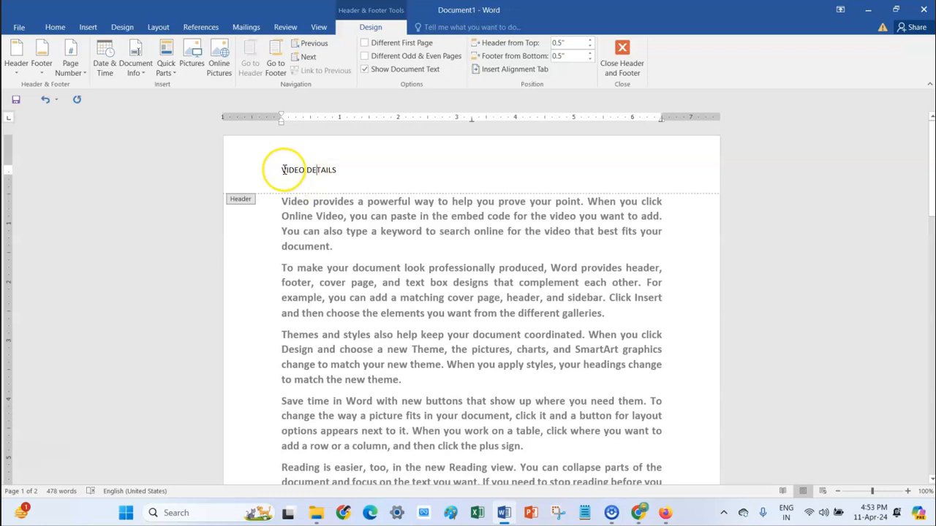
# Step: Make the header text bold and return to the document body
pyautogui.moveTo(282, 169); pyautogui.dragTo(399, 173)
pyautogui.click(407, 153)
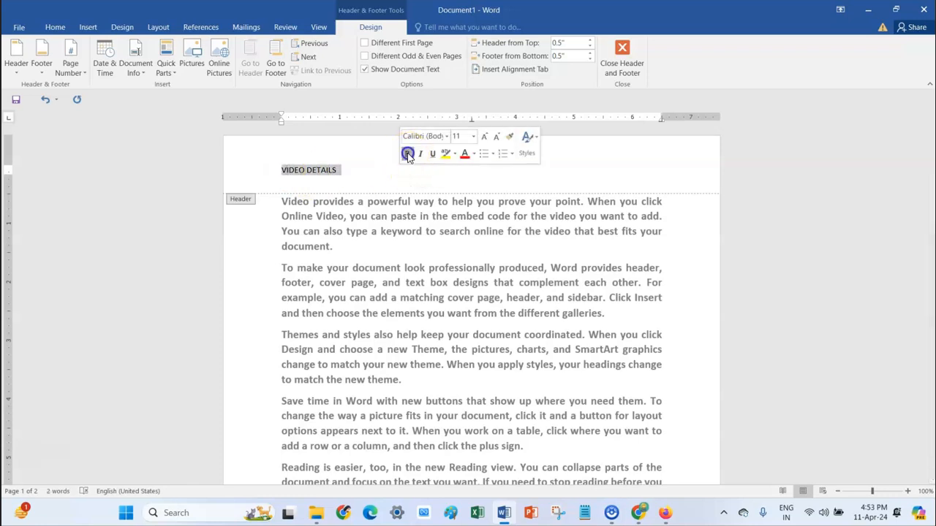
pyautogui.click(370, 188)
pyautogui.doubleClick(422, 251)
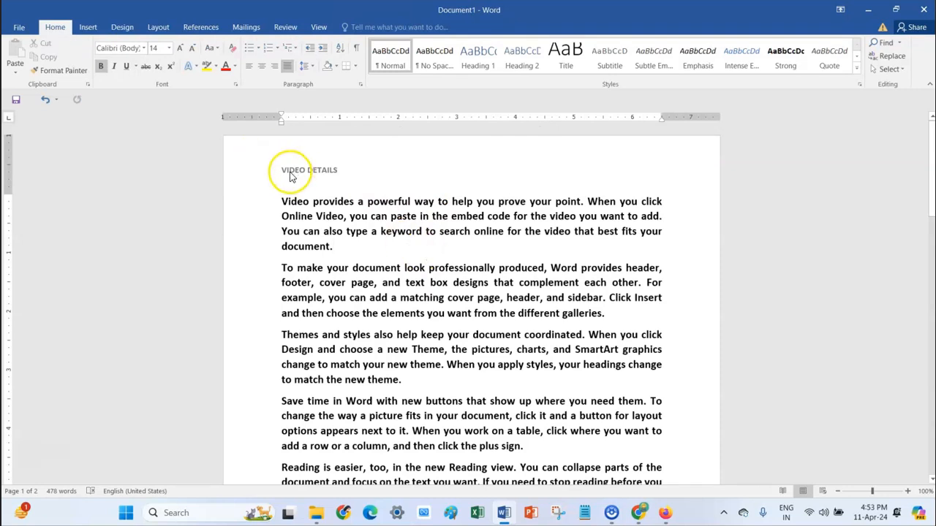
pyautogui.scroll(-5, 448, 302)
pyautogui.scroll(-10, 482, 361)
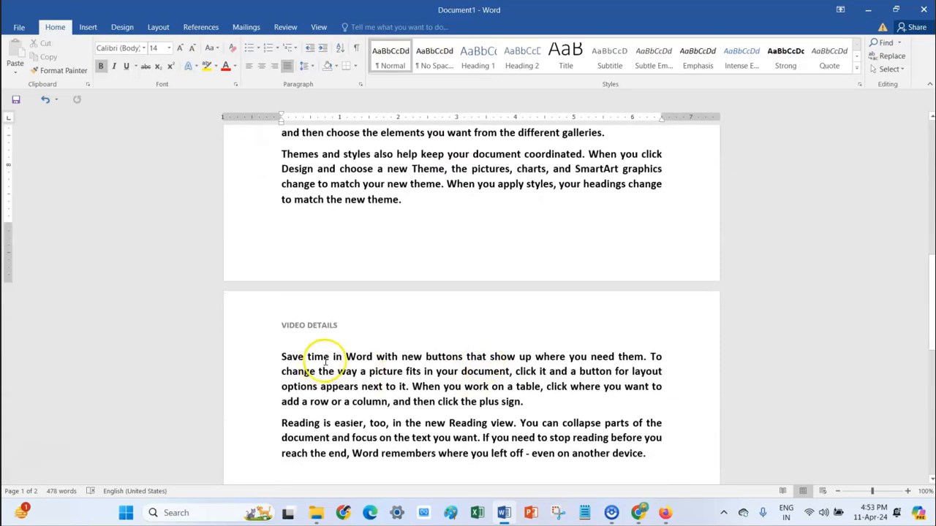
pyautogui.scroll(-1, 470, 358)
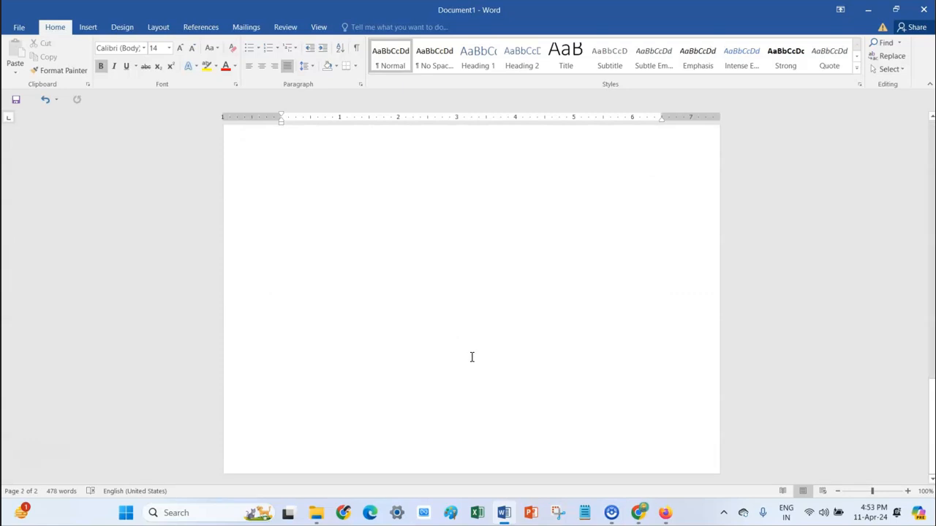
pyautogui.click(88, 27)
pyautogui.click(574, 72)
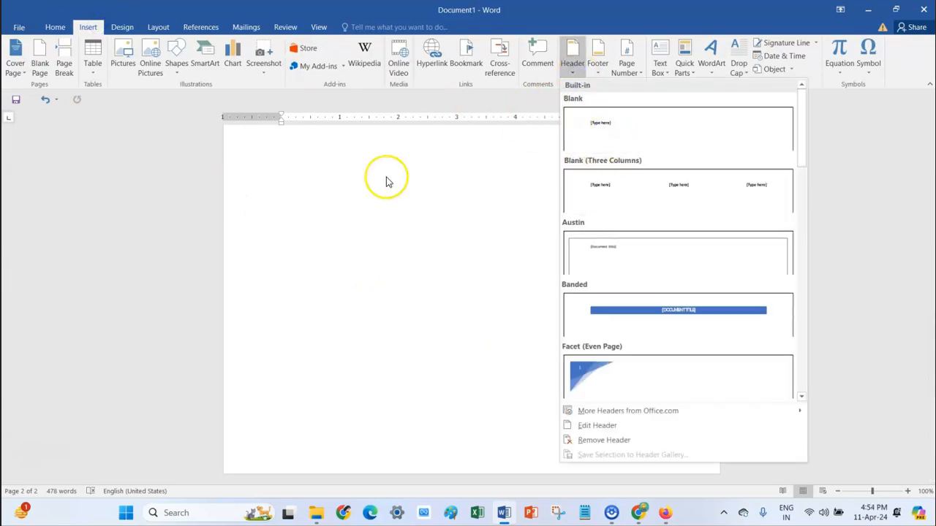
pyautogui.click(370, 349)
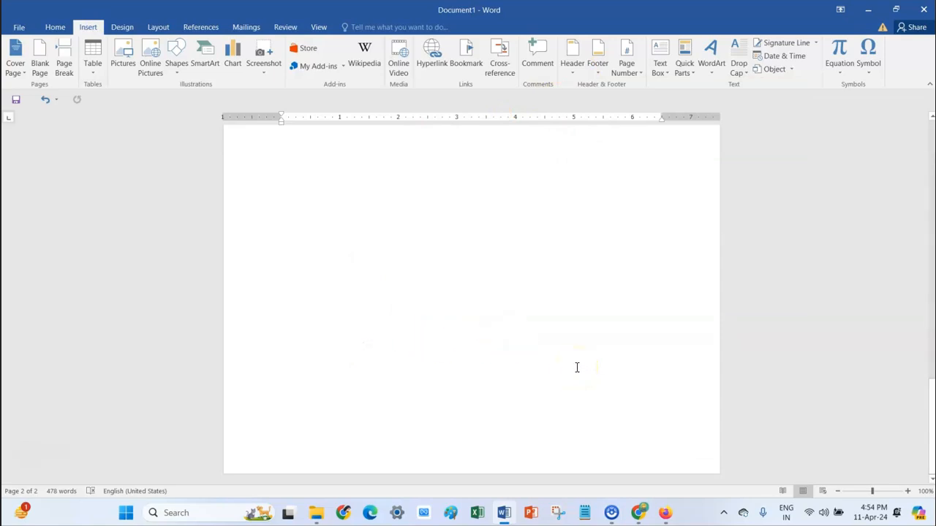
# Step: Insert a page break after the first paragraph and another after the last text to extend the document
pyautogui.hotkey('ctrl', 'Return')
pyautogui.scroll(-10, 557, 370)
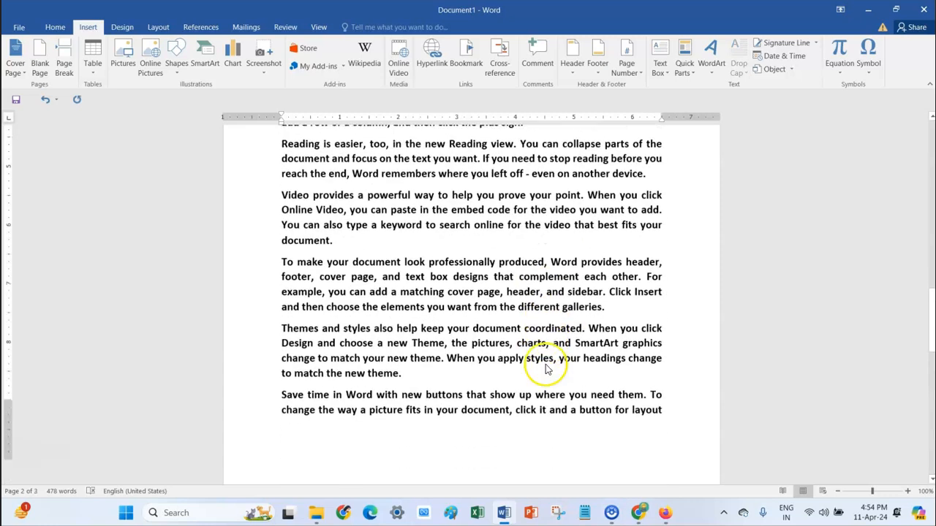
pyautogui.click(524, 379)
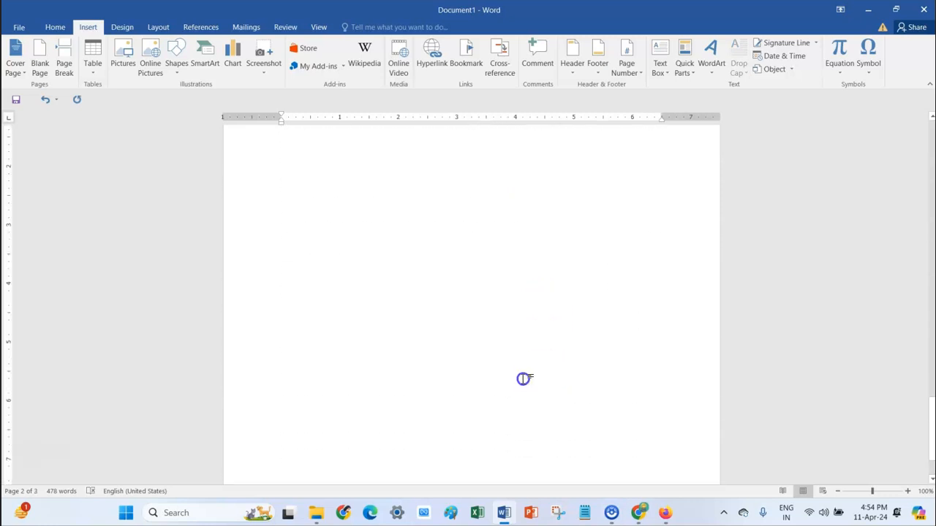
pyautogui.hotkey('ctrl', 'Return')
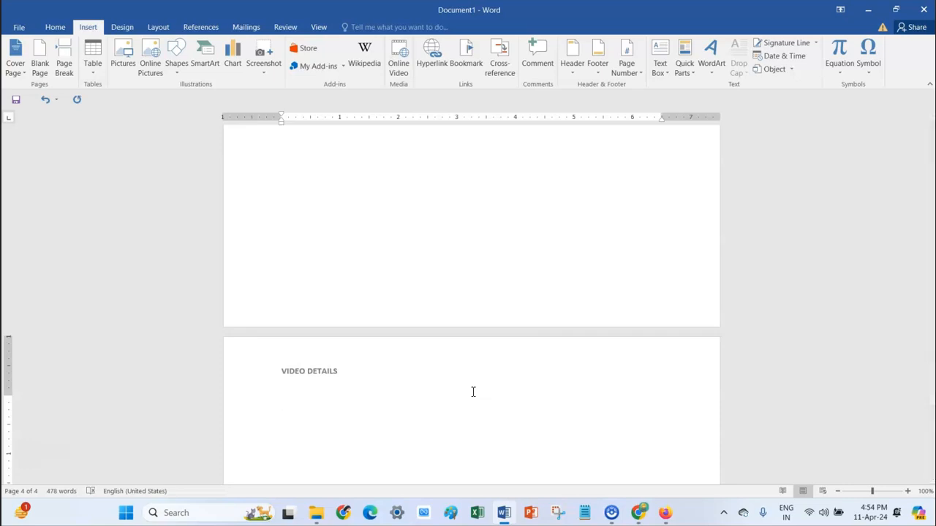
# Step: Replace the existing header with the built-in Blank (Three Columns) header
pyautogui.scroll(-5, 473, 392)
pyautogui.click(552, 215)
pyautogui.click(573, 57)
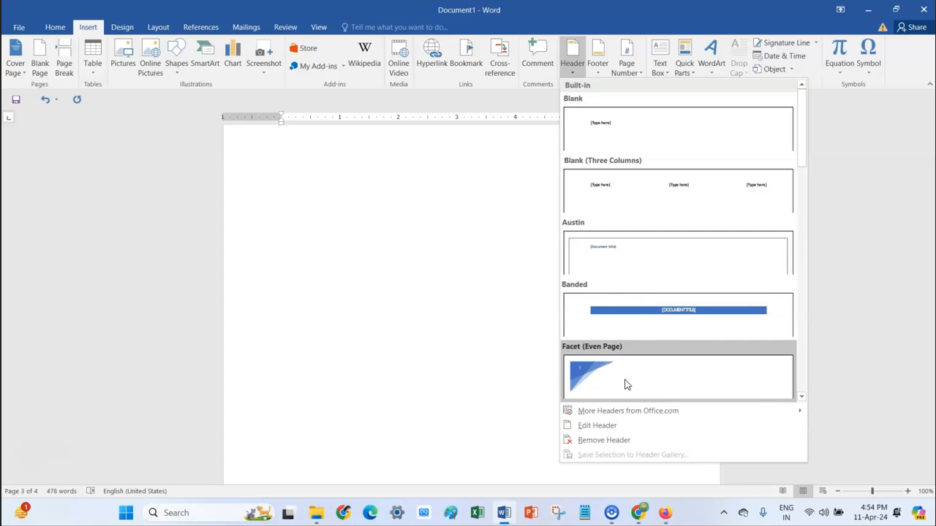
pyautogui.click(636, 194)
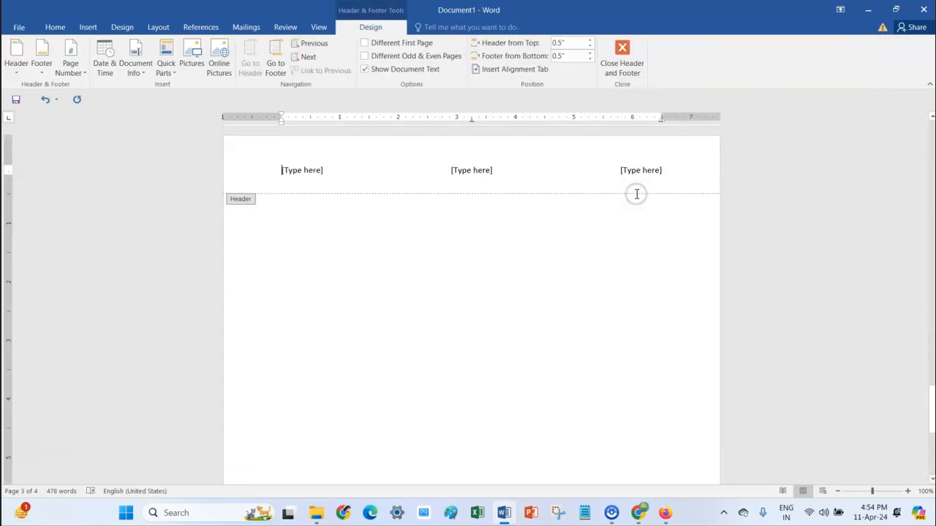
# Step: Fill the three header placeholders from left to right with "VIDEO", "1" and "MARRIAGE"
pyautogui.click(306, 173)
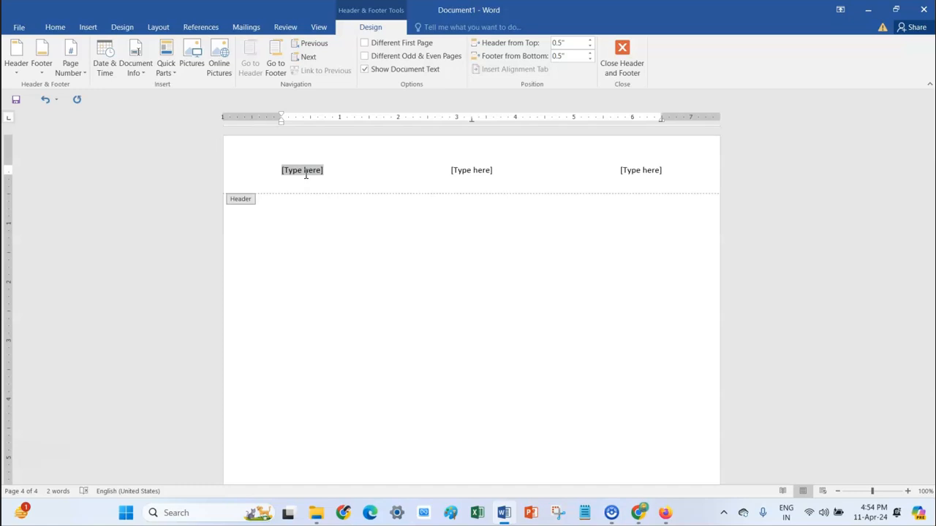
pyautogui.write('VIDEO')
pyautogui.click(489, 179)
pyautogui.write('1')
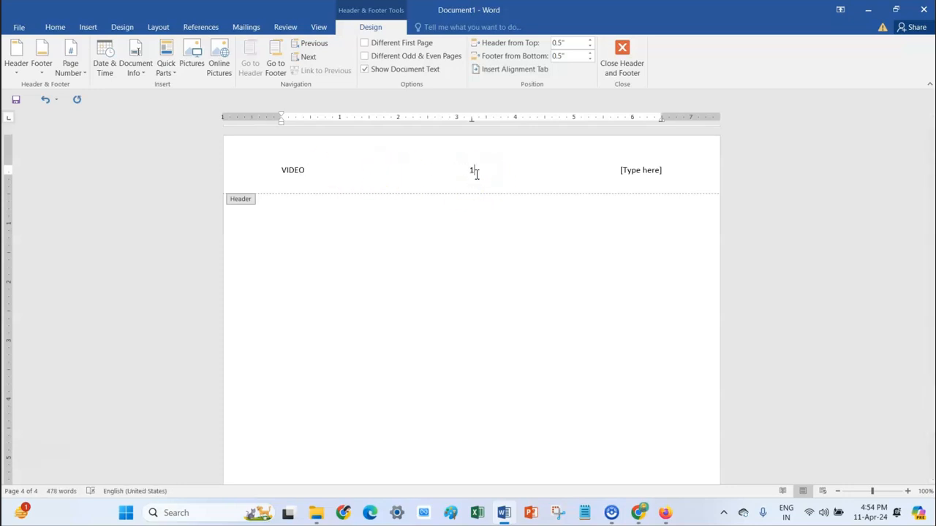
pyautogui.click(643, 172)
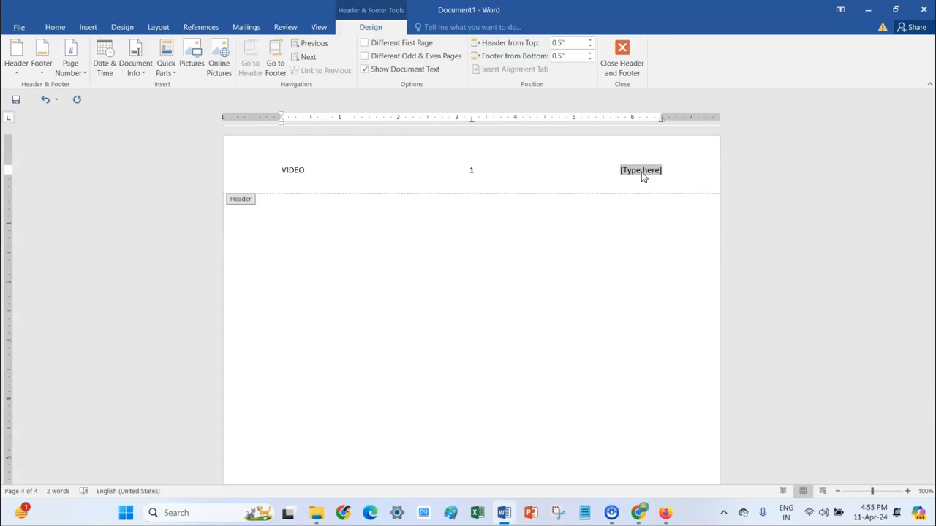
pyautogui.click(627, 176)
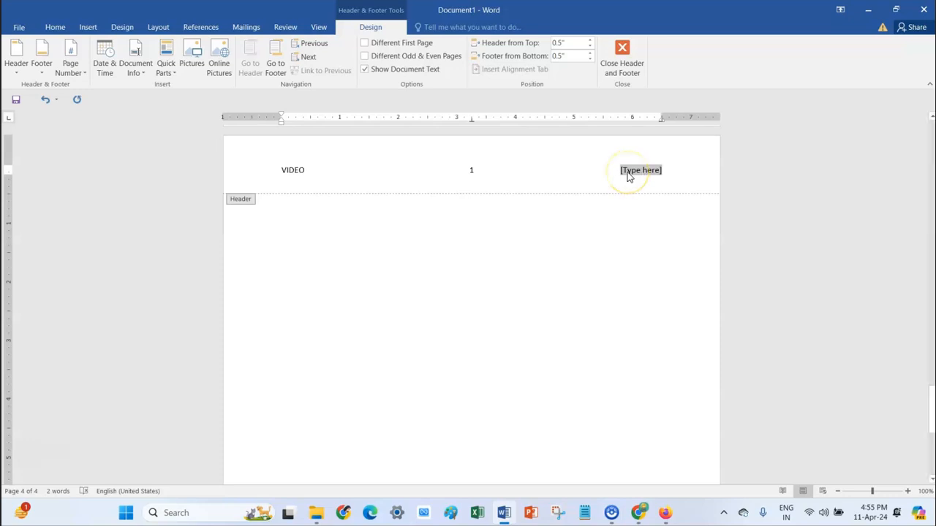
pyautogui.write('MARRI')
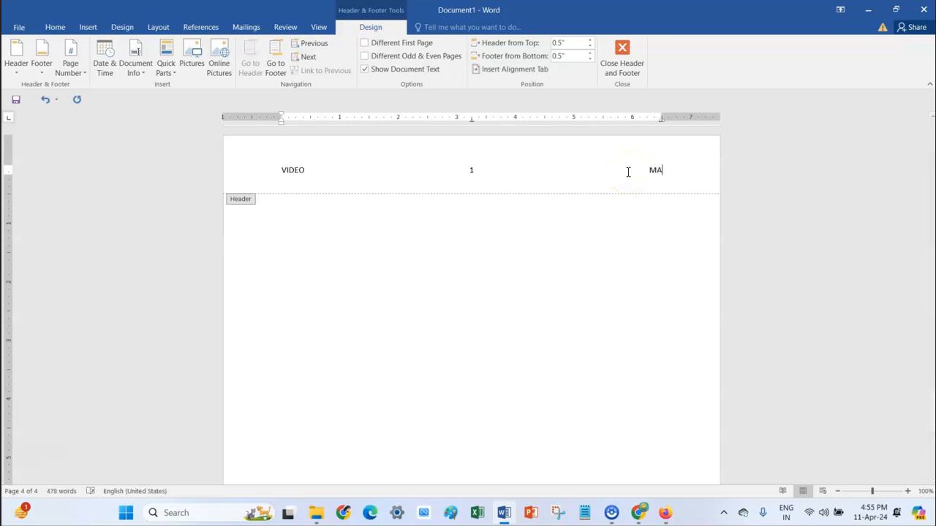
pyautogui.write('AGE')
pyautogui.doubleClick(548, 338)
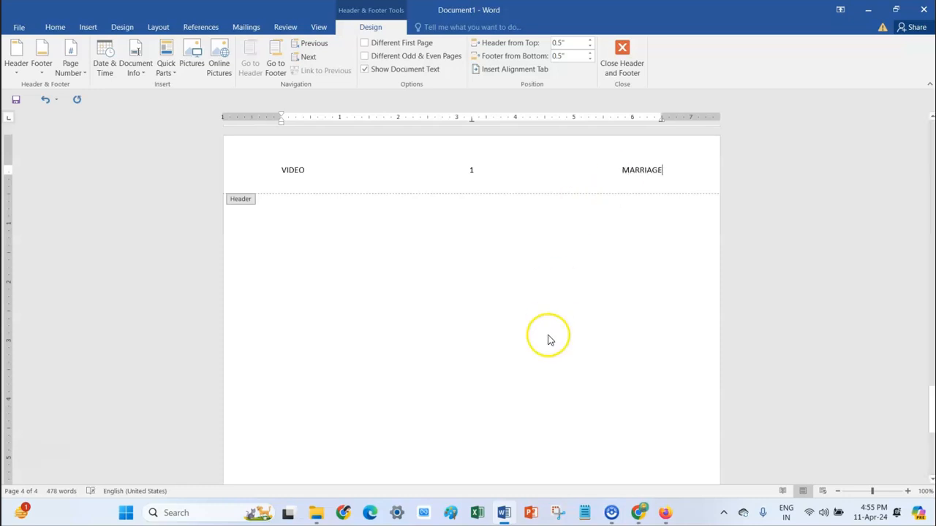
# Step: Change the middle header entry to the date 5/3/2024
pyautogui.scroll(1, 548, 337)
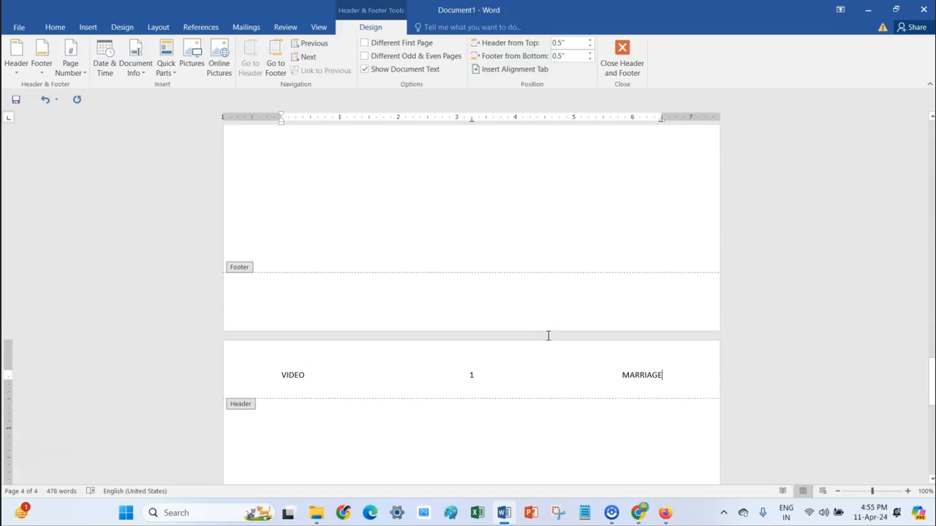
pyautogui.scroll(10, 591, 403)
pyautogui.scroll(5, 591, 400)
pyautogui.scroll(-15, 592, 400)
pyautogui.click(476, 348)
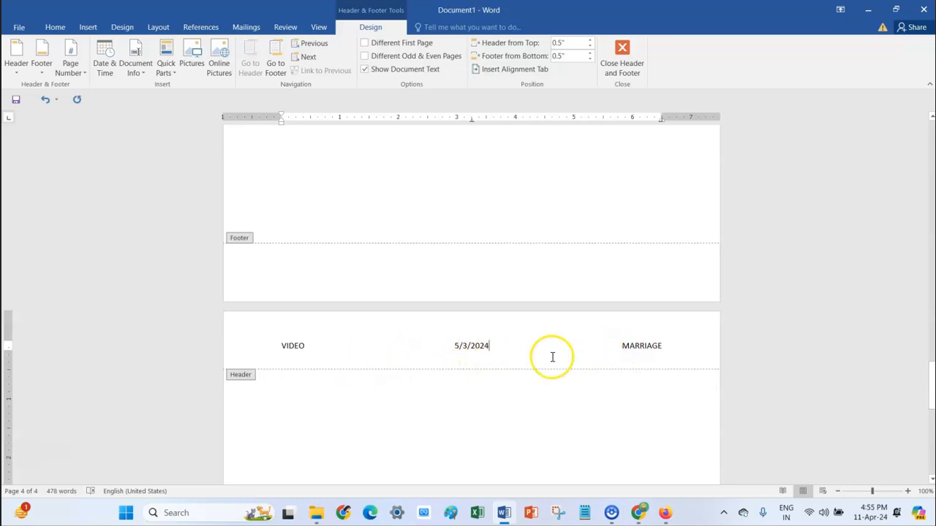
# Step: Leave header editing on the first page and check how the three-column header repeats across the pages
pyautogui.scroll(3, 523, 288)
pyautogui.scroll(10, 493, 335)
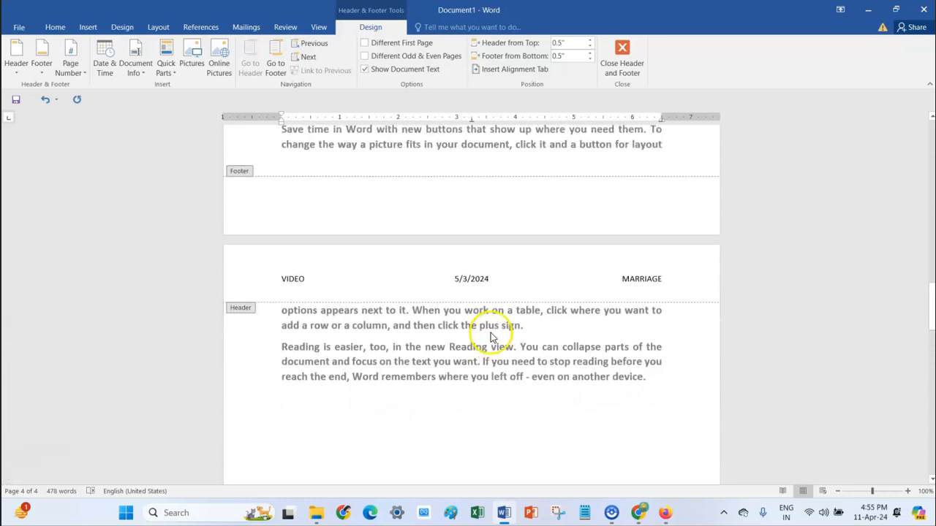
pyautogui.scroll(3, 494, 335)
pyautogui.click(440, 254)
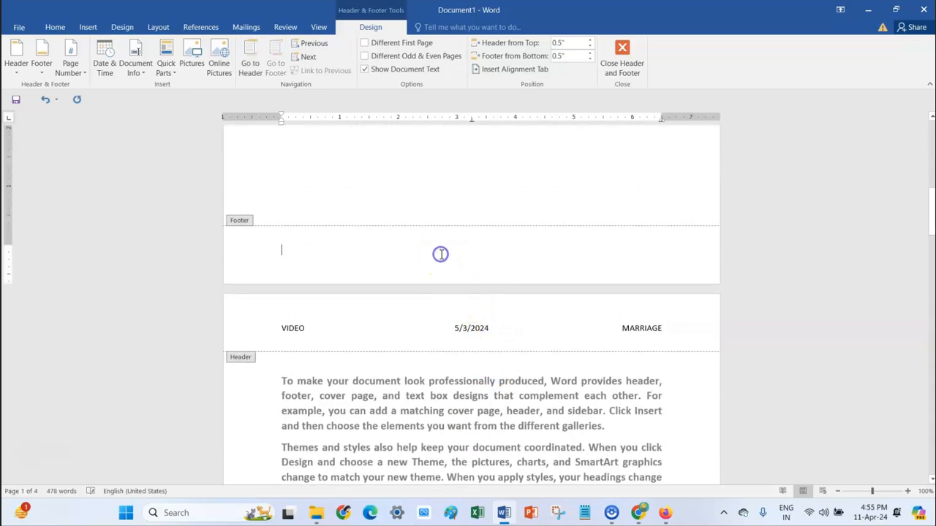
pyautogui.doubleClick(445, 192)
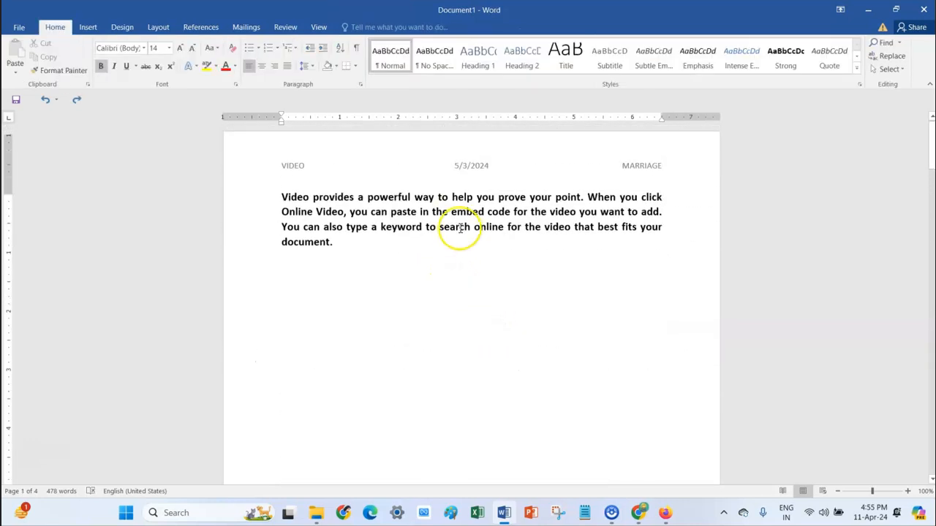
pyautogui.scroll(-10, 468, 263)
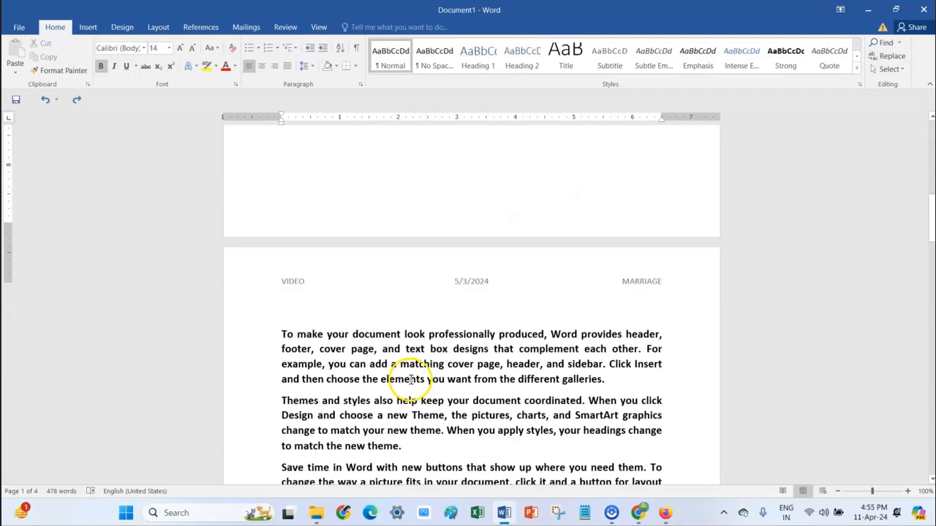
pyautogui.scroll(5, 407, 386)
pyautogui.scroll(-5, 424, 372)
pyautogui.scroll(1, 428, 373)
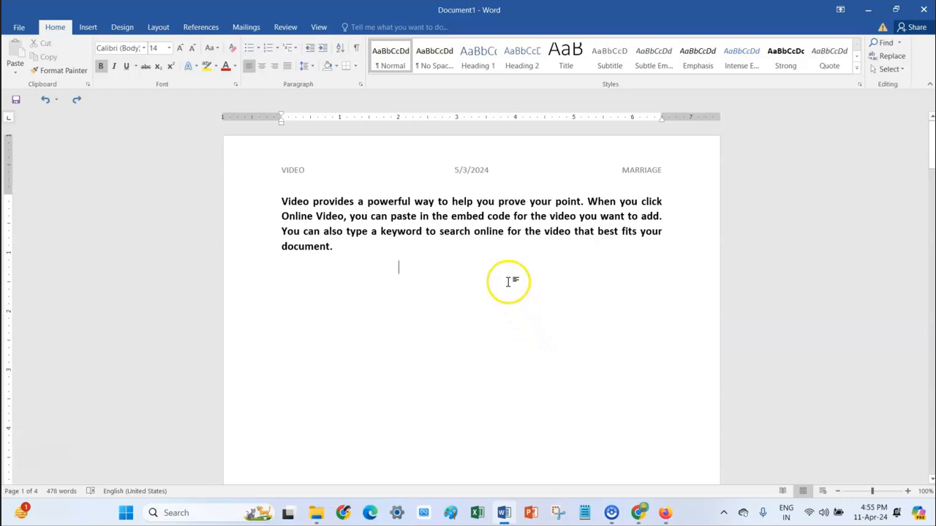
# Step: Replace the three-column header with the built-in Facet (Even Page) header
pyautogui.click(86, 27)
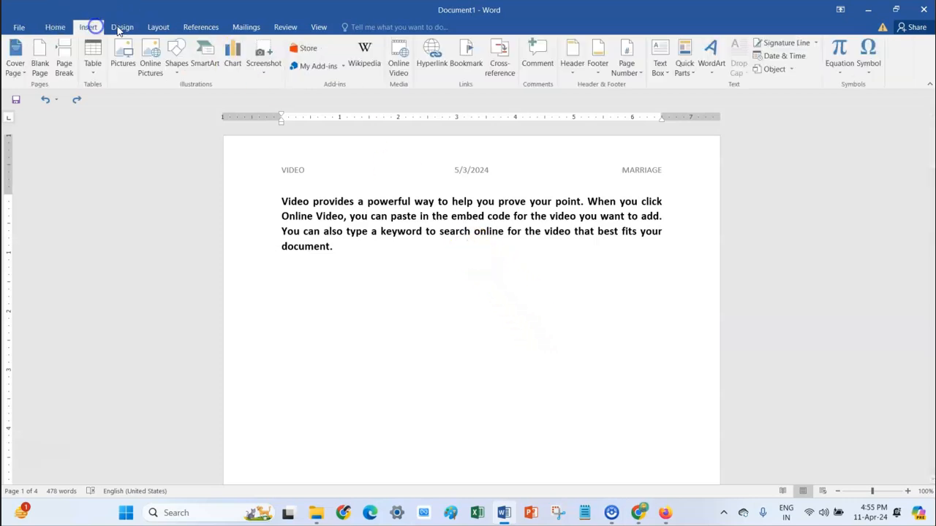
pyautogui.click(573, 66)
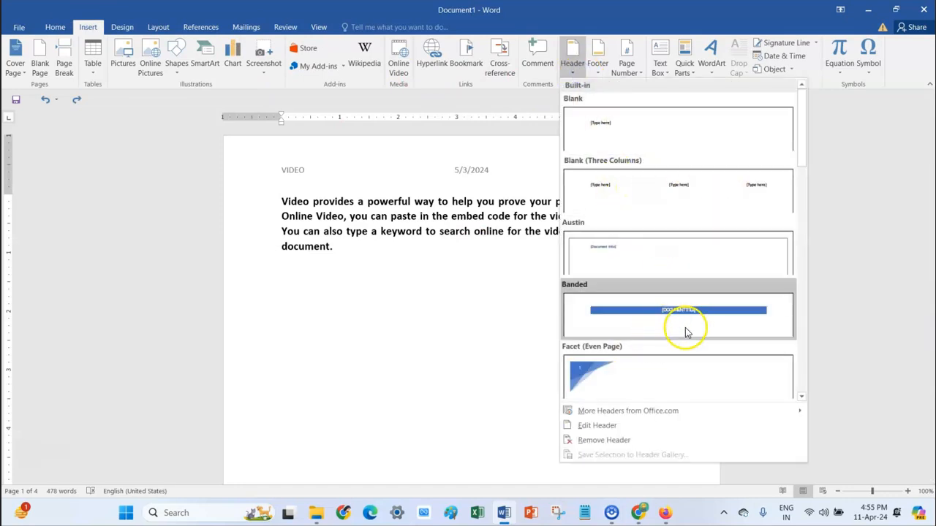
pyautogui.click(669, 377)
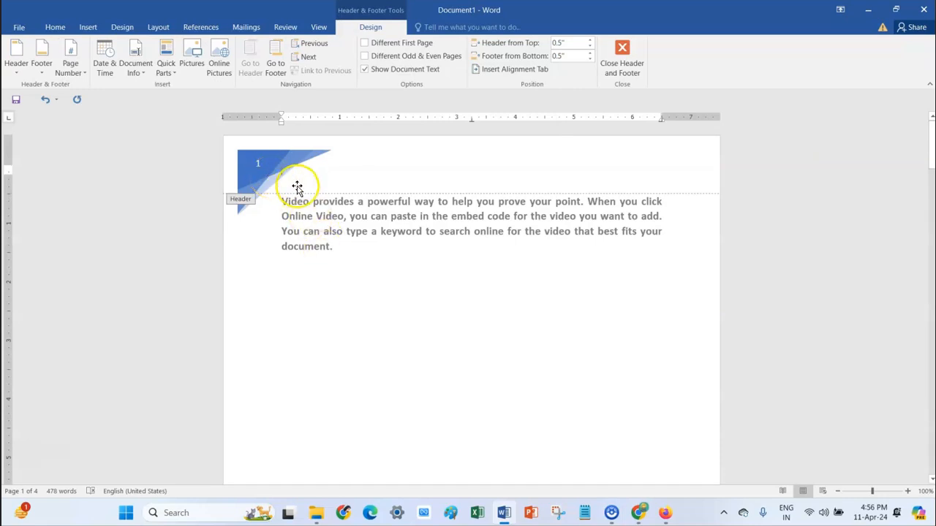
# Step: Check how the Facet header and its page number appear on the following pages, and return to the first page
pyautogui.scroll(-5, 341, 326)
pyautogui.scroll(-5, 341, 327)
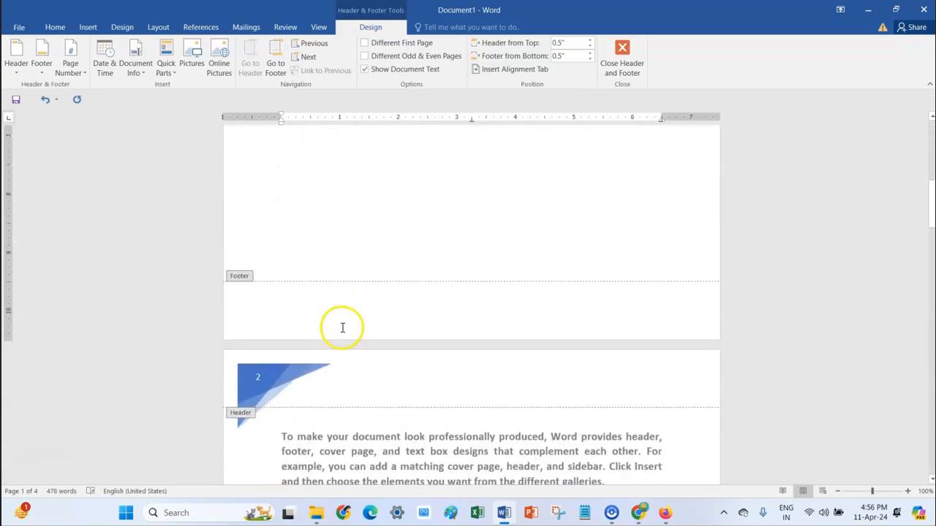
pyautogui.scroll(-3, 280, 306)
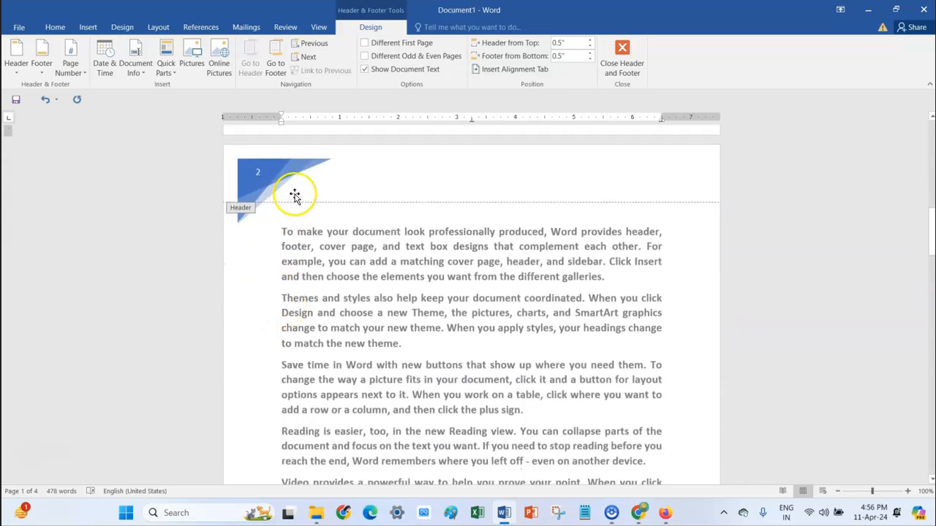
pyautogui.scroll(-12, 321, 362)
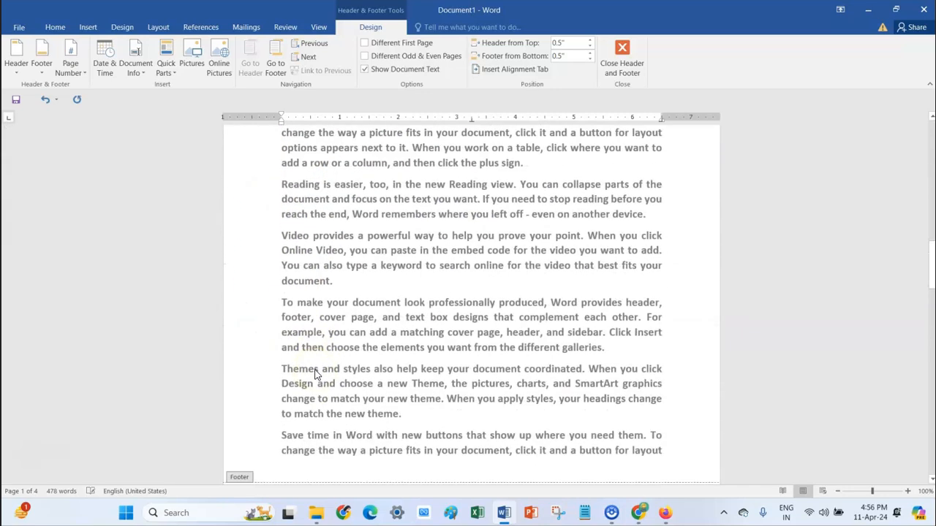
pyautogui.scroll(-7, 316, 380)
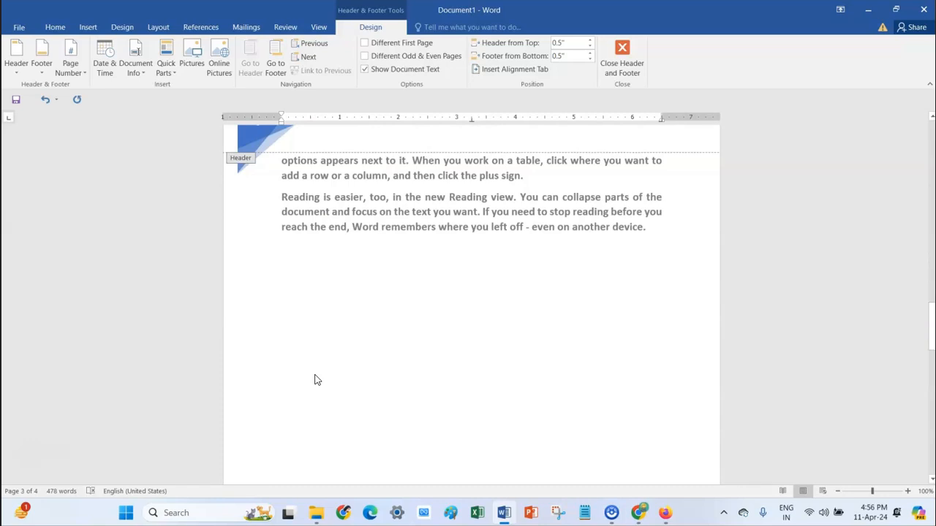
pyautogui.scroll(20, 317, 380)
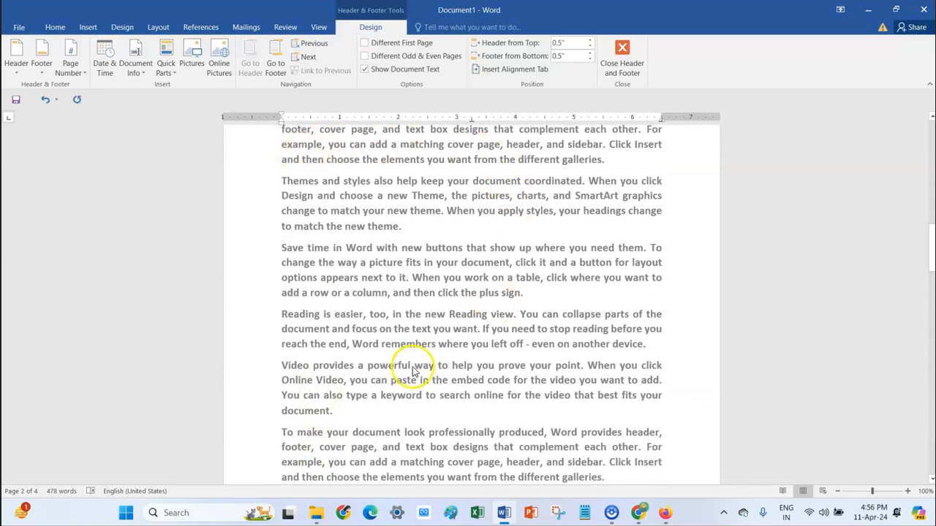
pyautogui.scroll(15, 413, 370)
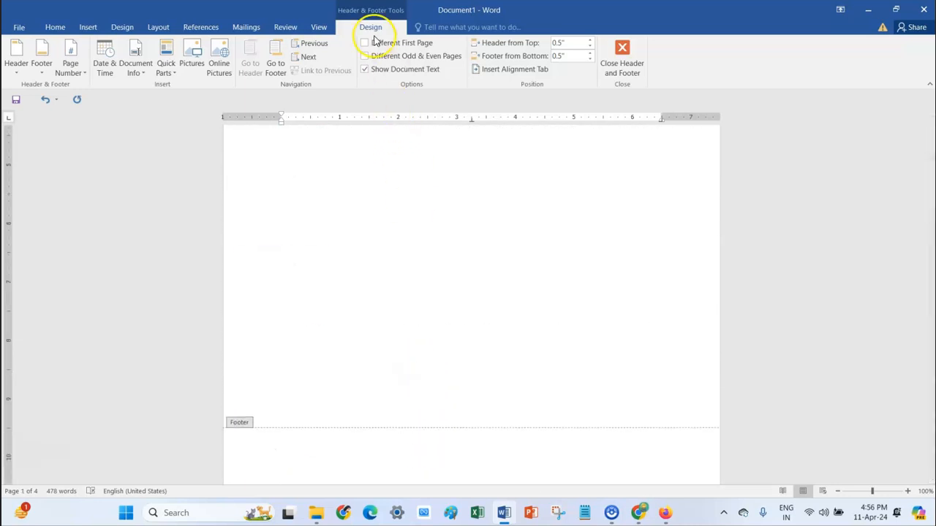
pyautogui.scroll(6, 422, 406)
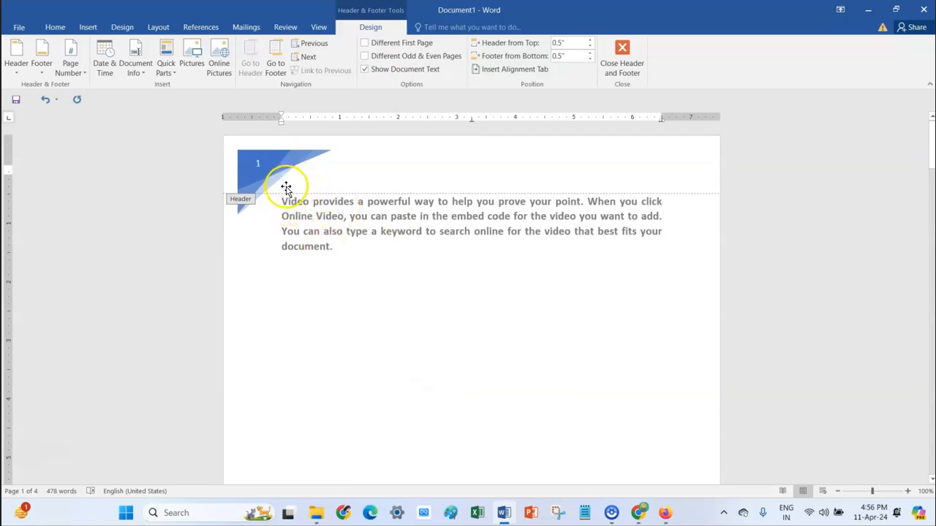
# Step: Edit the header on the first page and add the text "MARRIAGE VIDEO" beside the page-number graphic
pyautogui.click(18, 73)
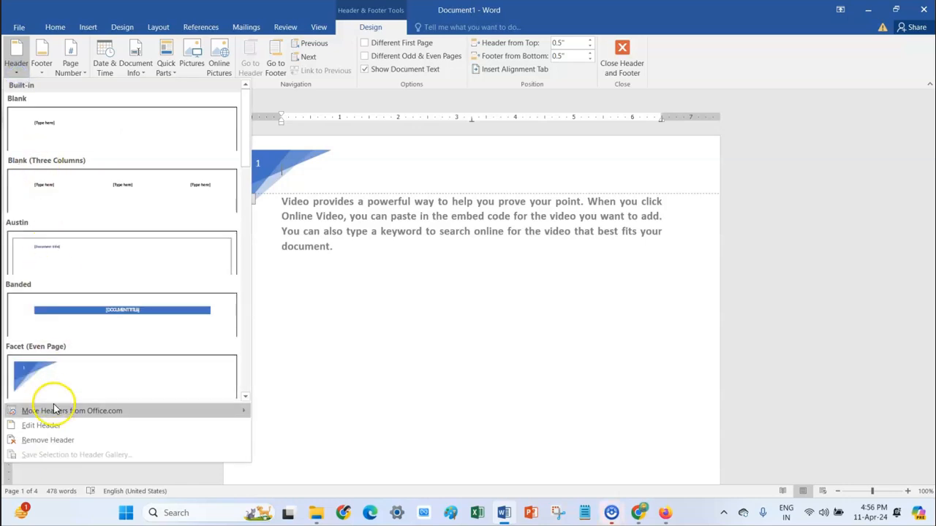
pyautogui.moveTo(55, 409)
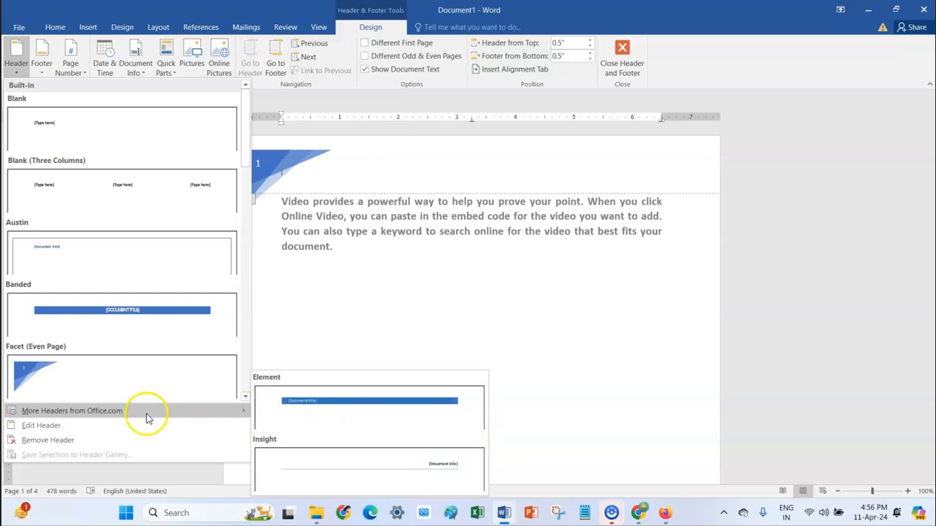
pyautogui.click(44, 427)
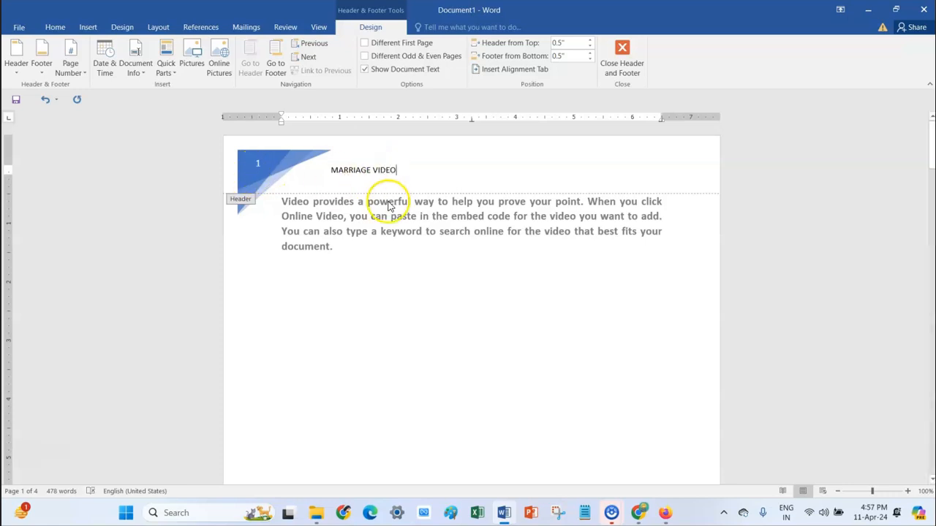
# Step: Save a selection from the header to the header gallery as a building block named "JK" in the General category
pyautogui.moveTo(330, 173)
pyautogui.mouseDown()
pyautogui.moveTo(339, 172)
pyautogui.moveTo(330, 172)
pyautogui.mouseUp()
pyautogui.doubleClick(373, 170)
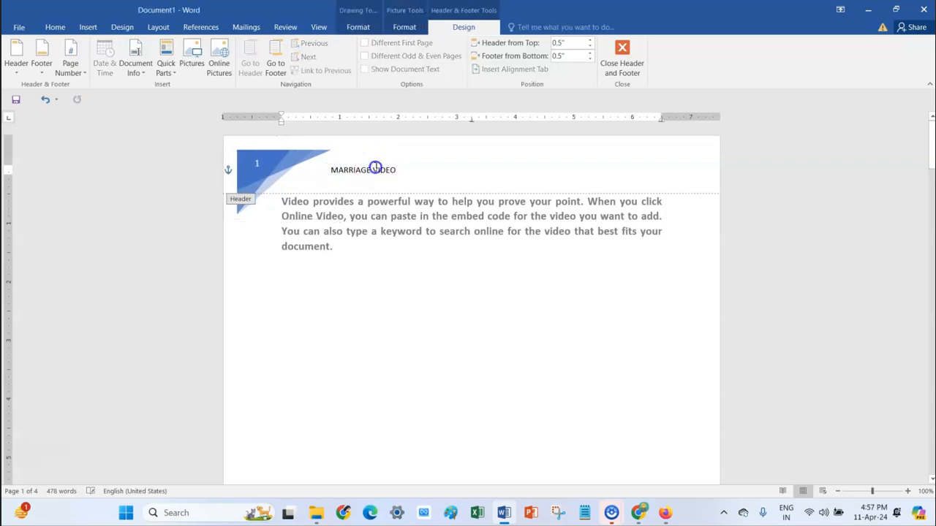
pyautogui.tripleClick(376, 171)
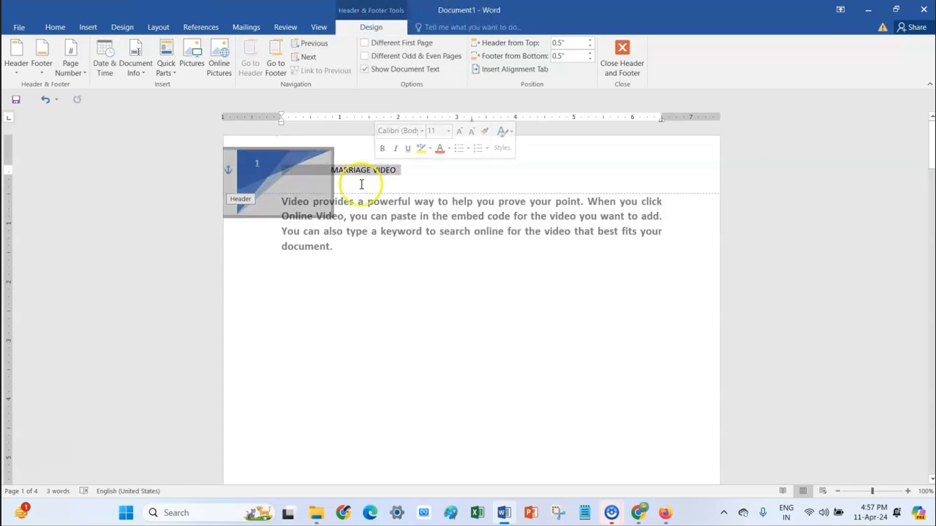
pyautogui.click(474, 179)
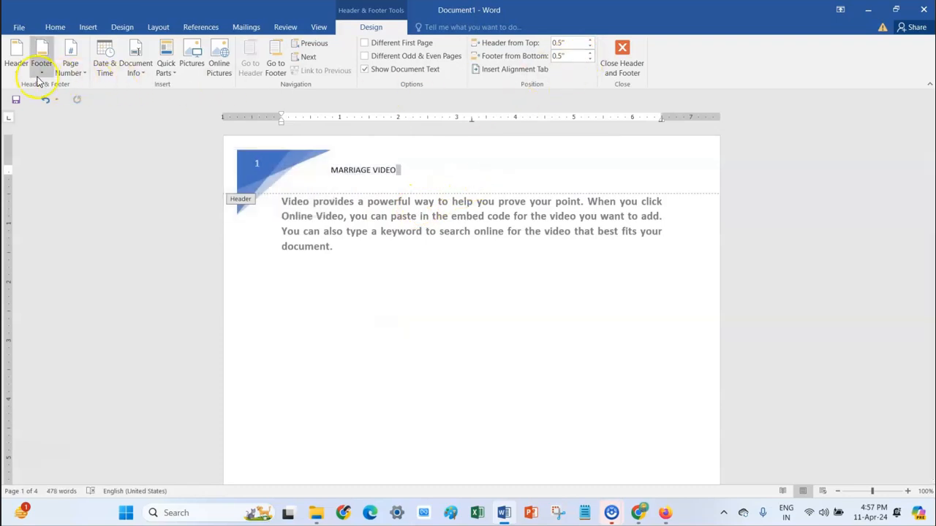
pyautogui.click(17, 60)
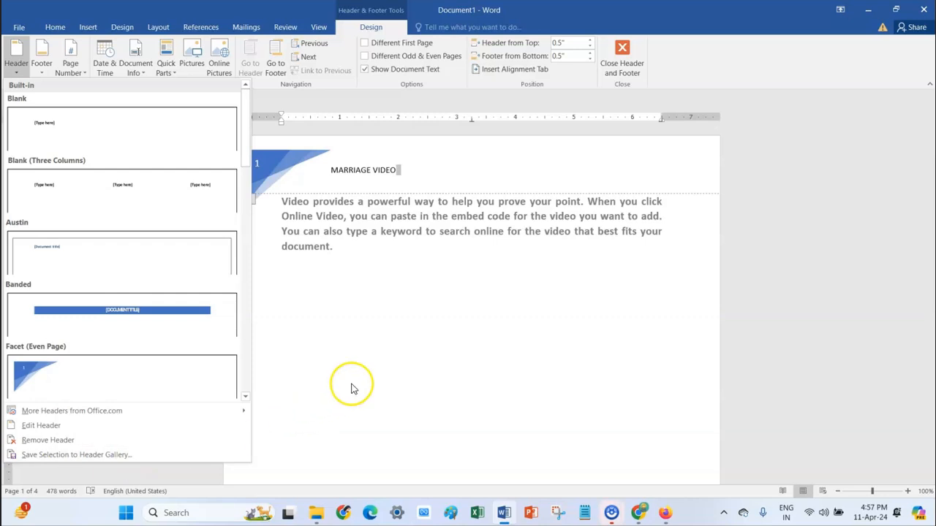
pyautogui.scroll(-2, 351, 387)
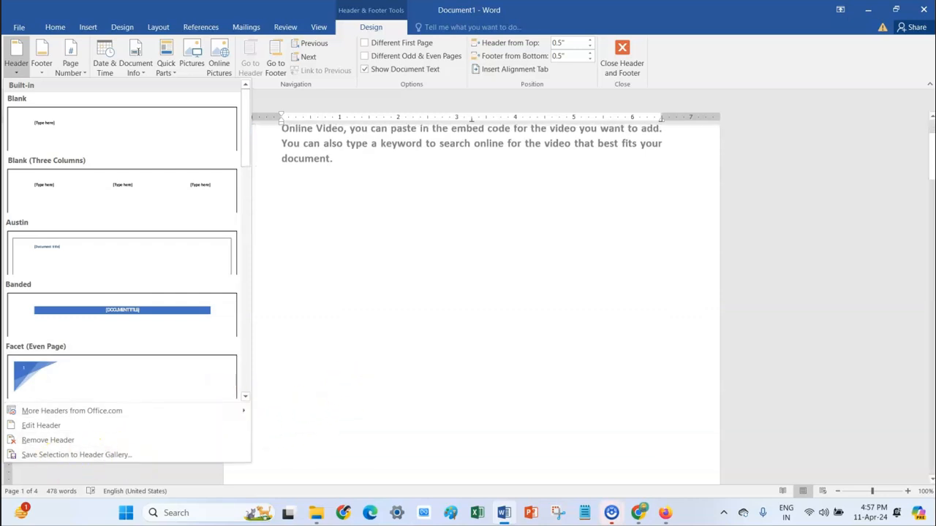
pyautogui.click(611, 513)
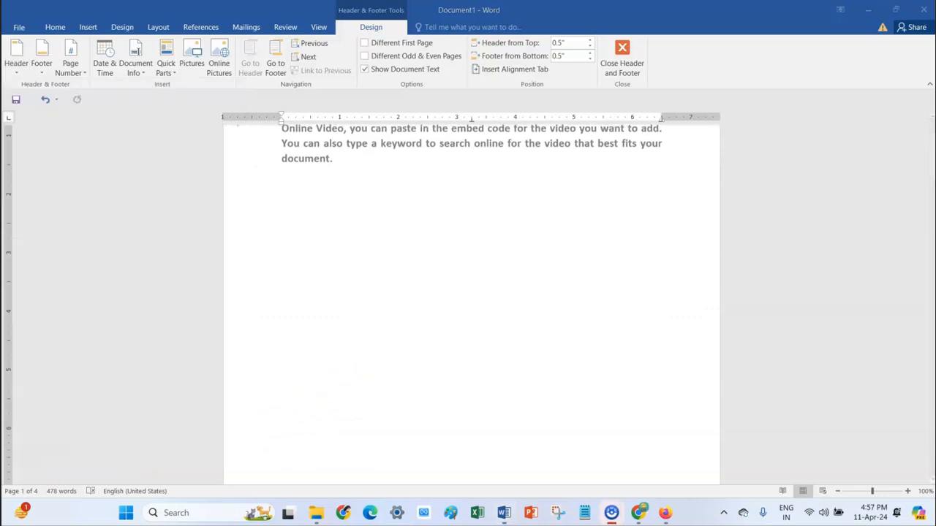
pyautogui.click(17, 66)
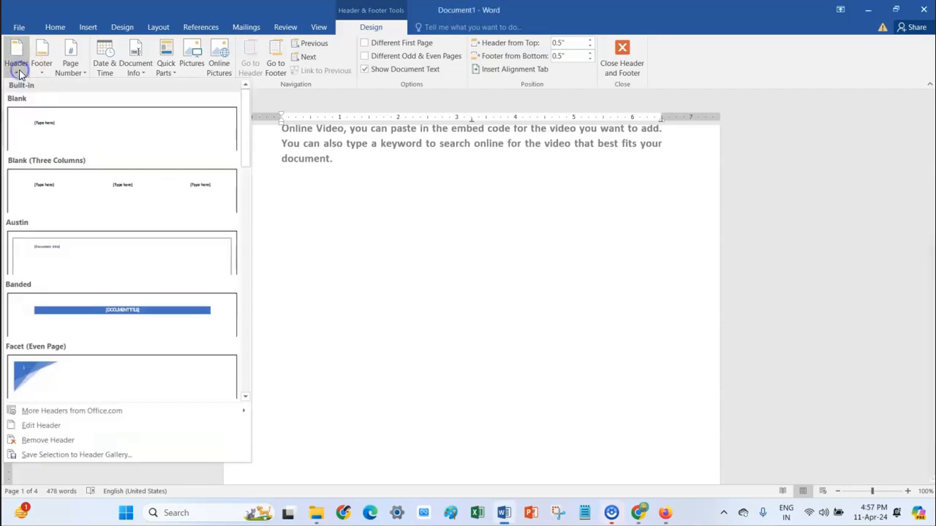
pyautogui.click(115, 455)
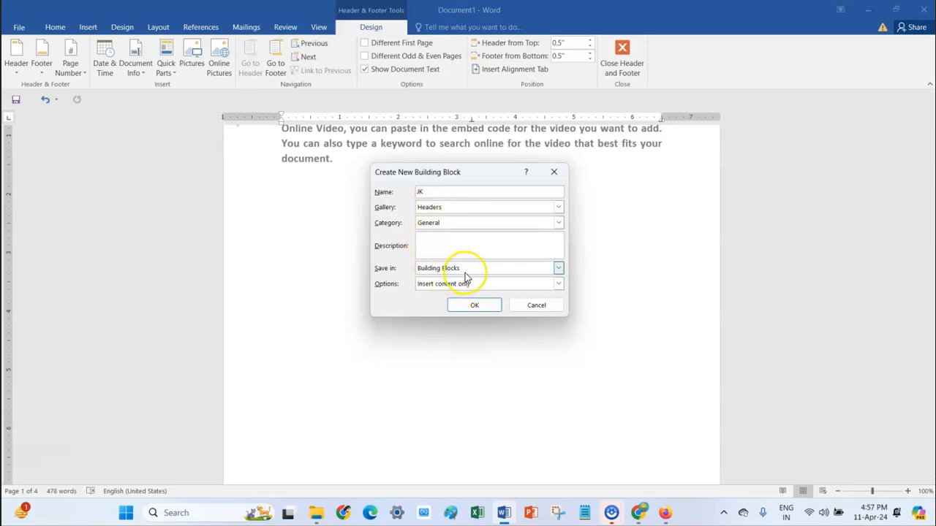
pyautogui.click(473, 306)
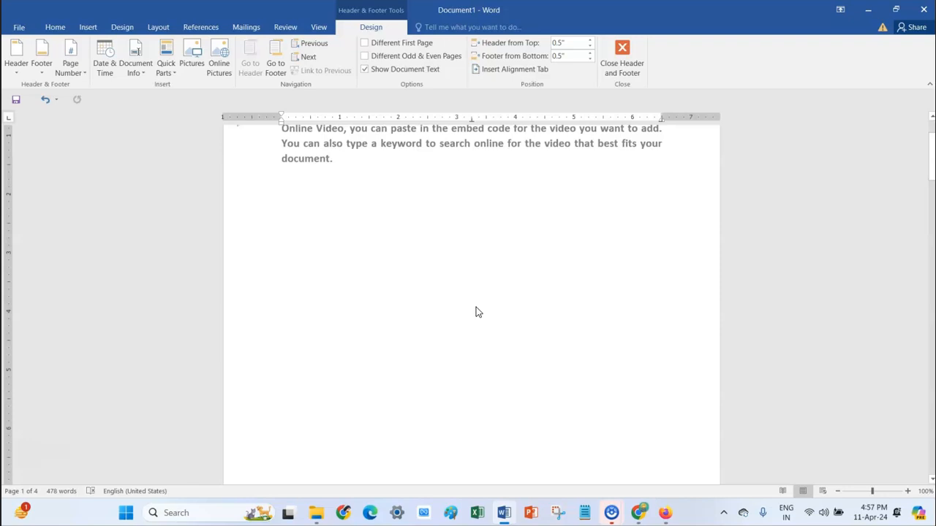
pyautogui.click(86, 28)
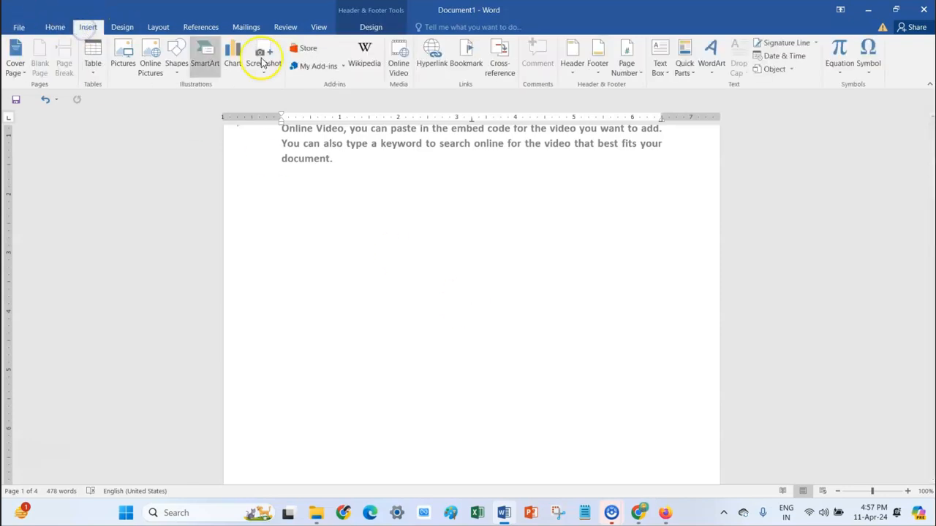
pyautogui.click(573, 67)
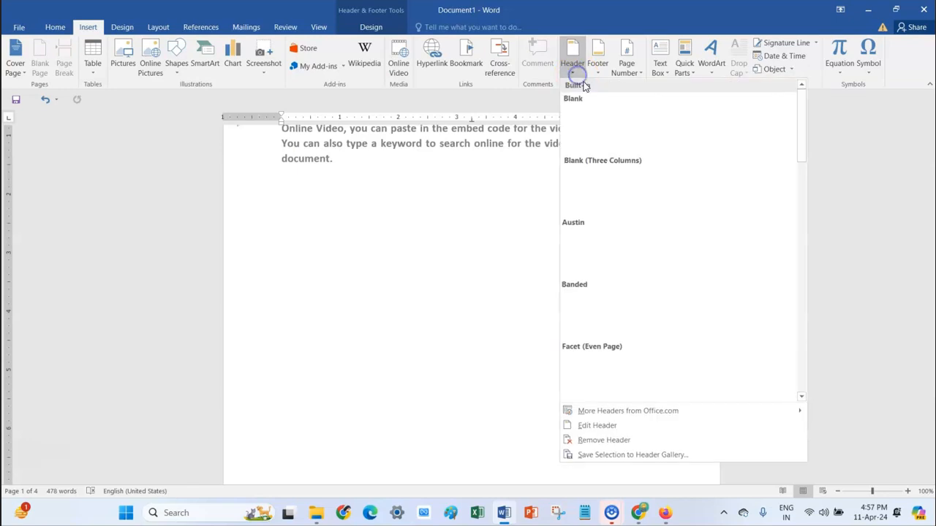
pyautogui.click(641, 457)
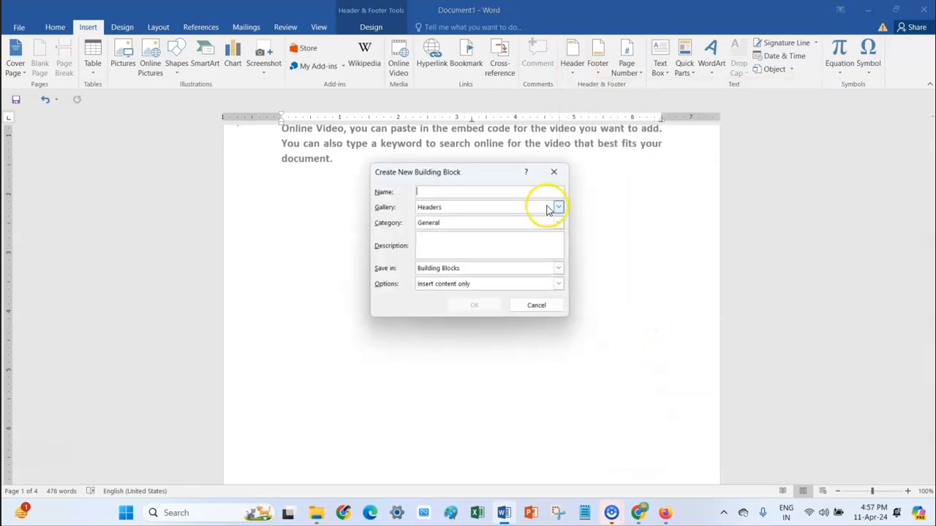
pyautogui.click(553, 171)
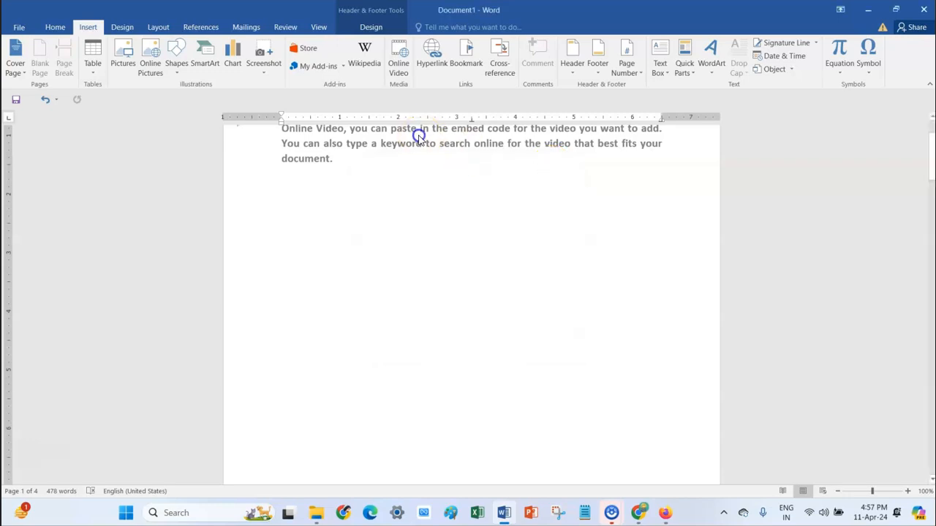
# Step: Return to the first-page header and look through the header gallery for the saved "JK" entry under General
pyautogui.scroll(2, 431, 317)
pyautogui.click(460, 170)
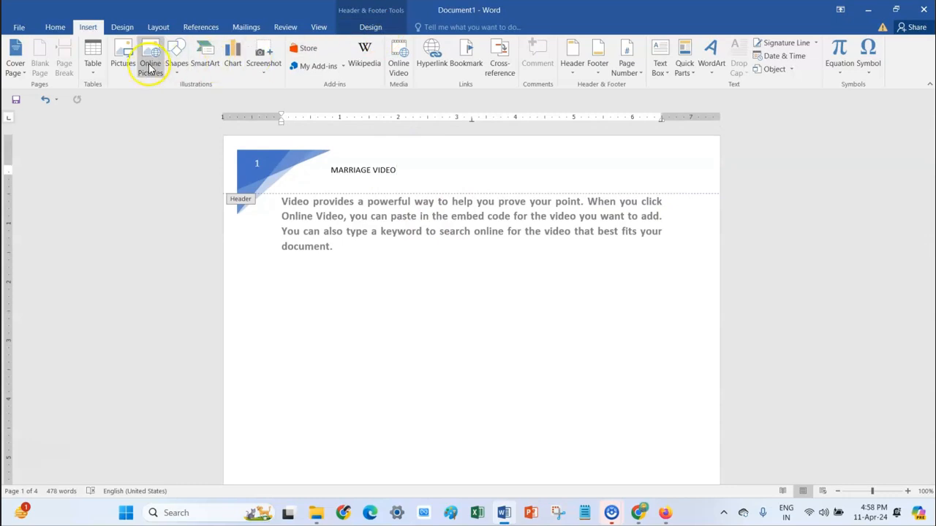
pyautogui.click(369, 27)
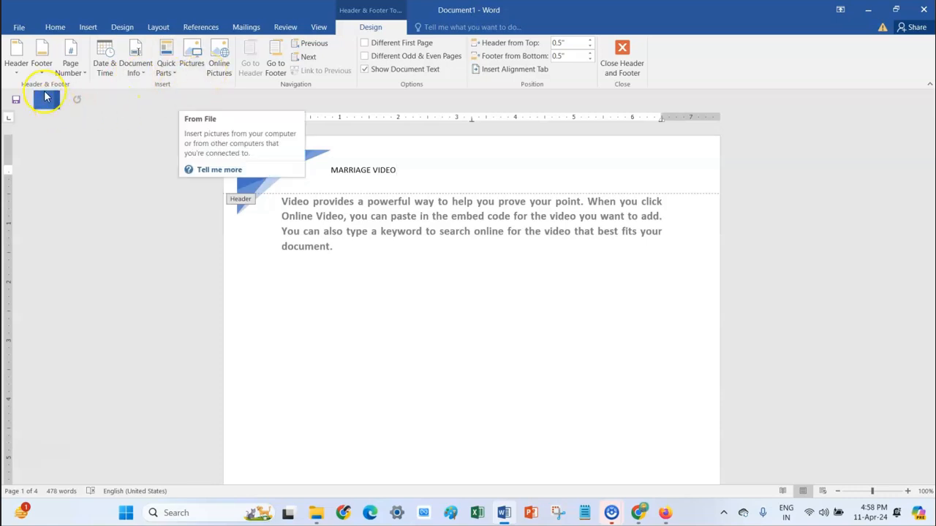
pyautogui.click(20, 72)
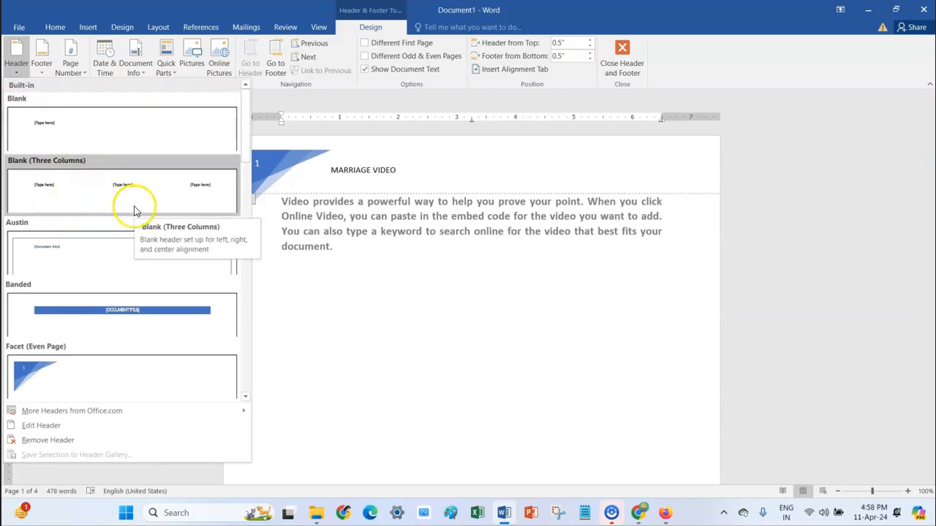
pyautogui.scroll(-3, 122, 380)
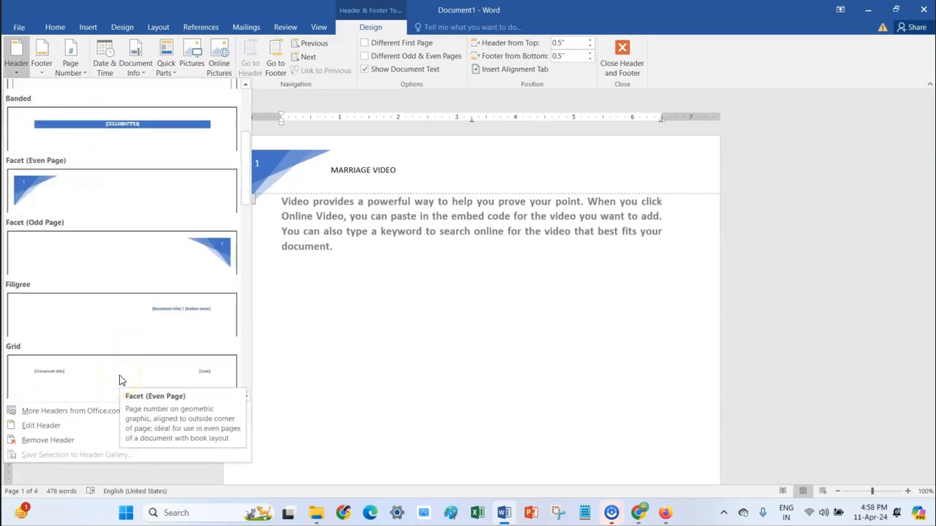
pyautogui.scroll(-6, 121, 380)
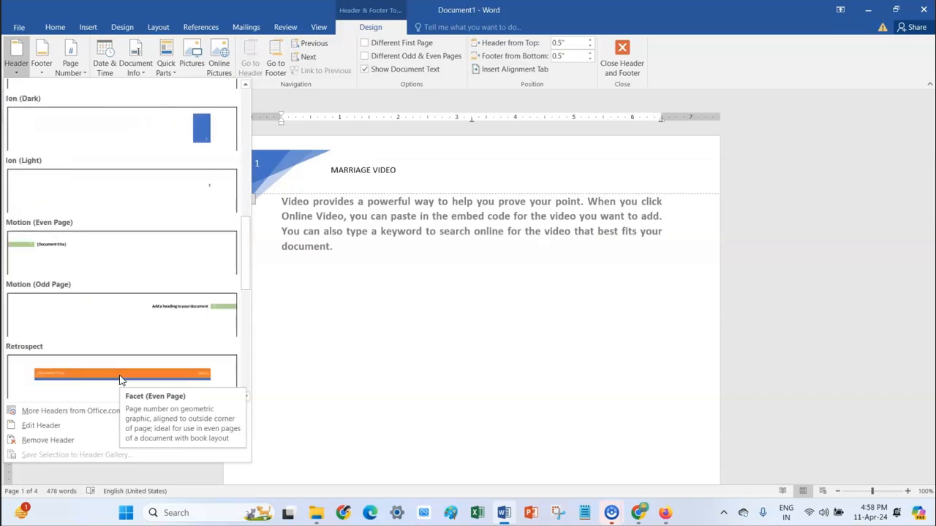
pyautogui.scroll(-3, 122, 380)
pyautogui.scroll(-3, 121, 381)
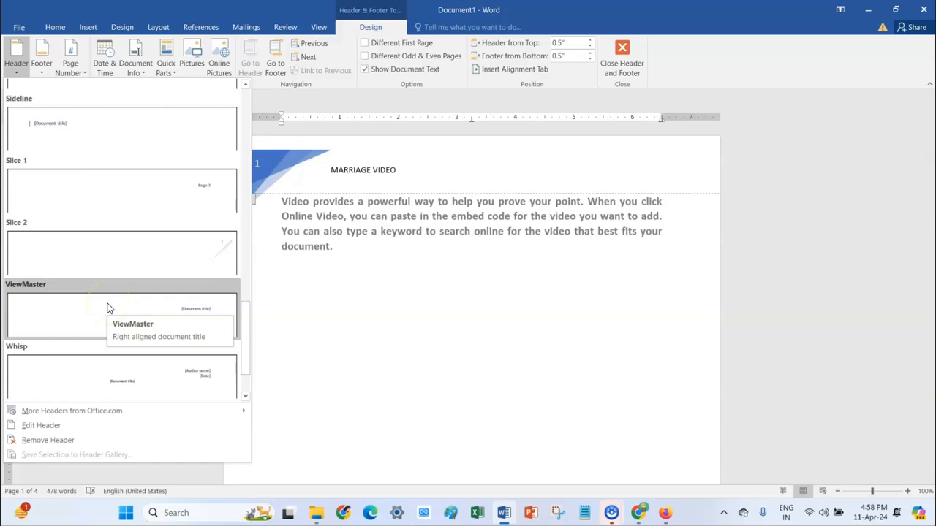
pyautogui.scroll(-1, 108, 309)
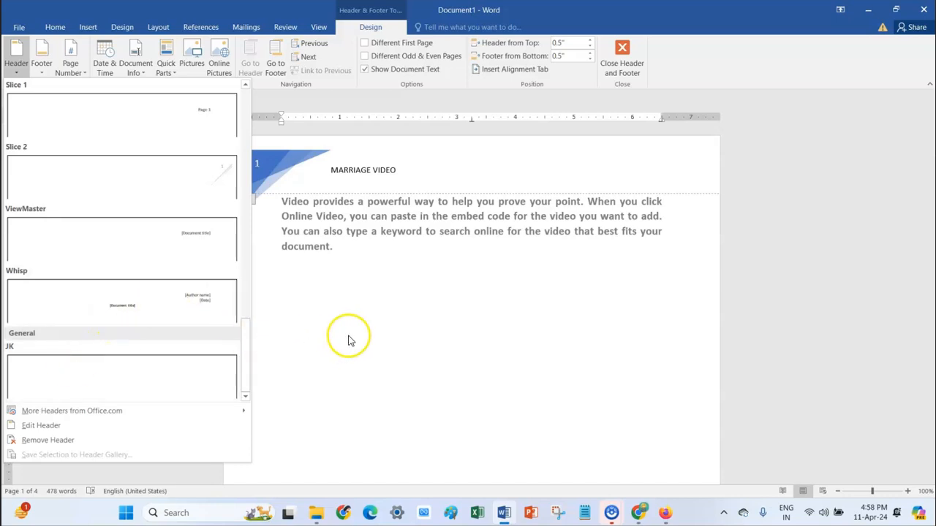
pyautogui.scroll(10, 95, 234)
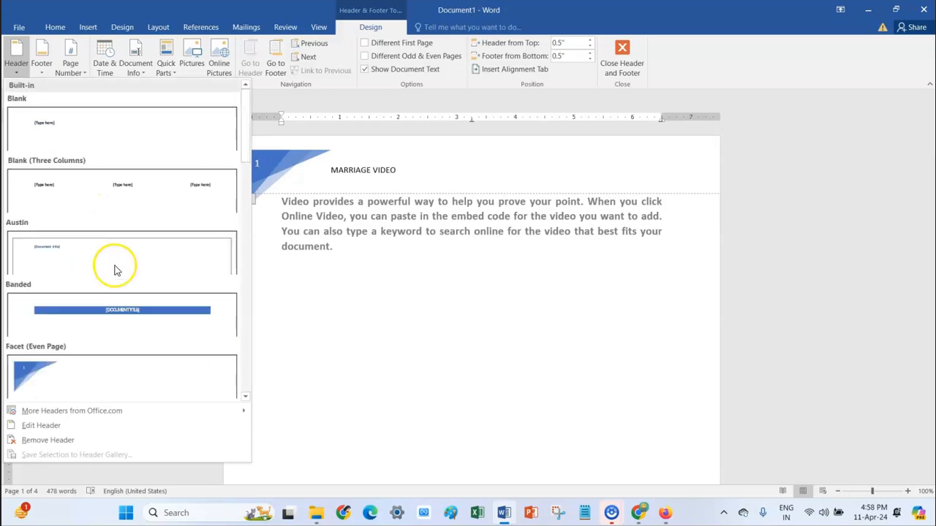
pyautogui.scroll(-5, 122, 381)
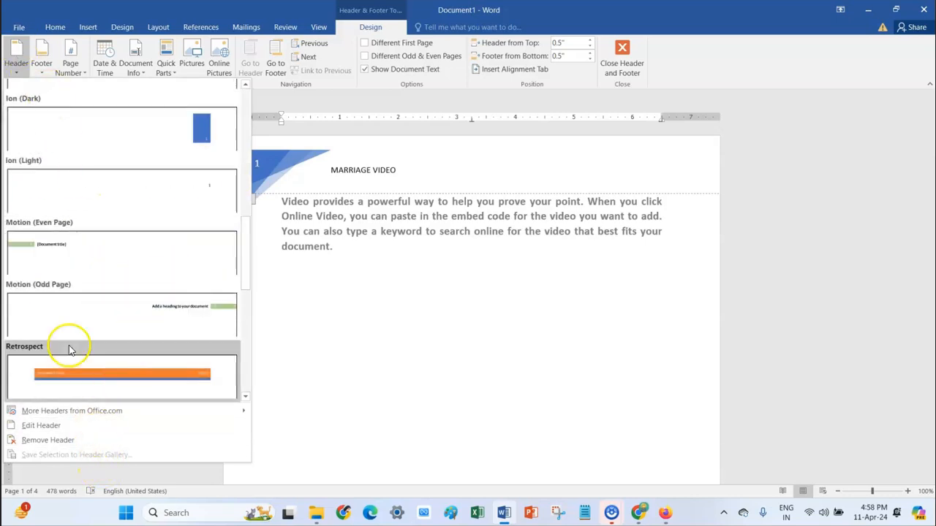
# Step: Insert the current date in the 11-Apr-24 format after "MARRIAGE VIDEO" in the first-page header, separated by a space
pyautogui.click(400, 403)
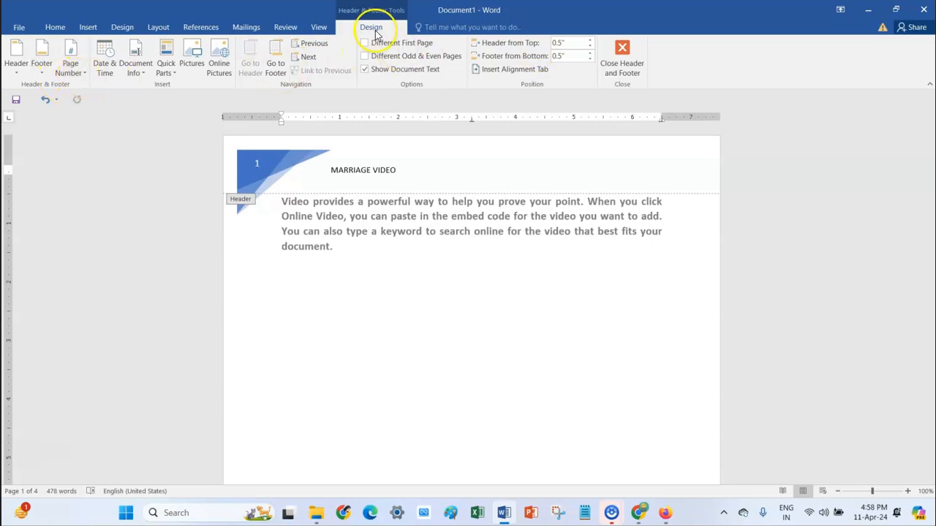
pyautogui.click(102, 70)
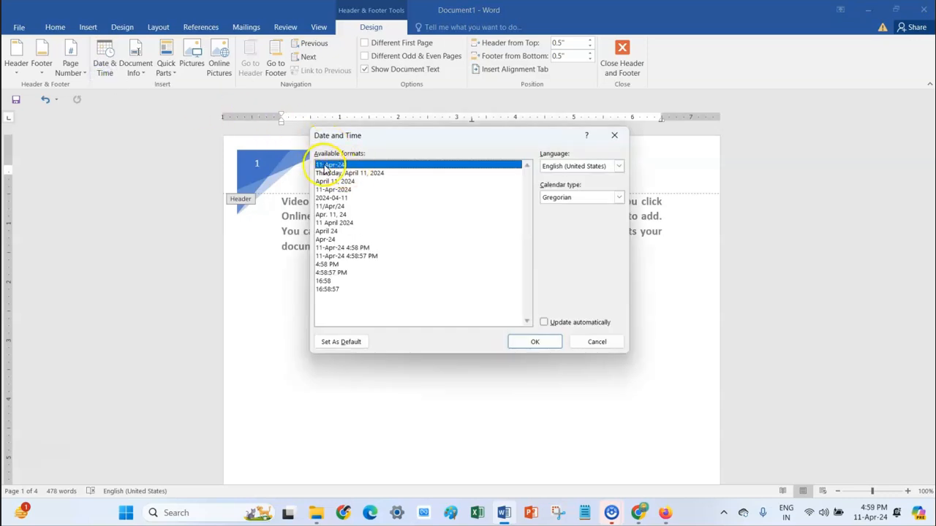
pyautogui.click(535, 344)
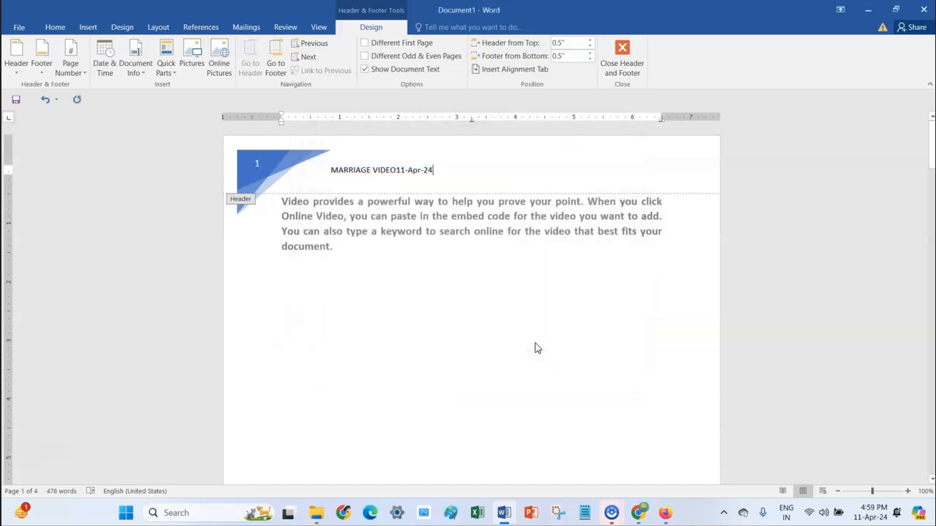
pyautogui.click(396, 170)
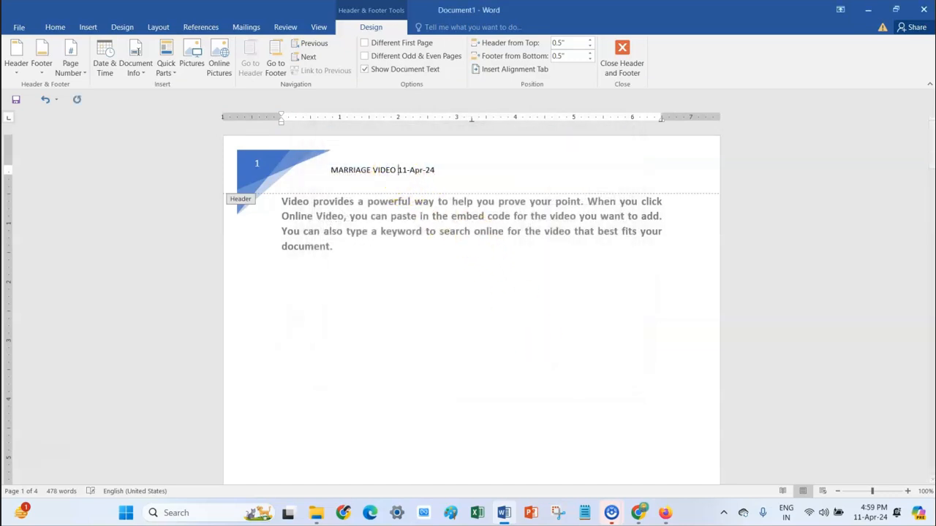
pyautogui.scroll(-7, 445, 295)
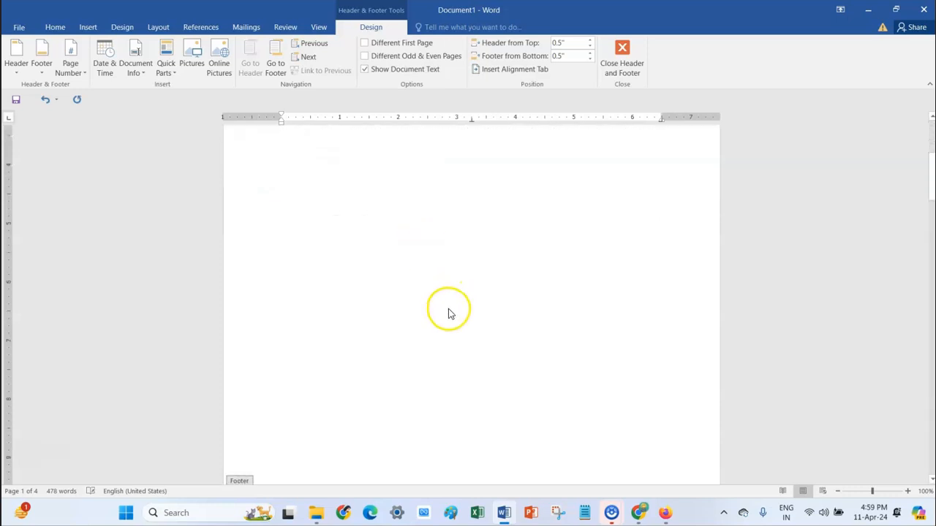
pyautogui.scroll(10, 439, 329)
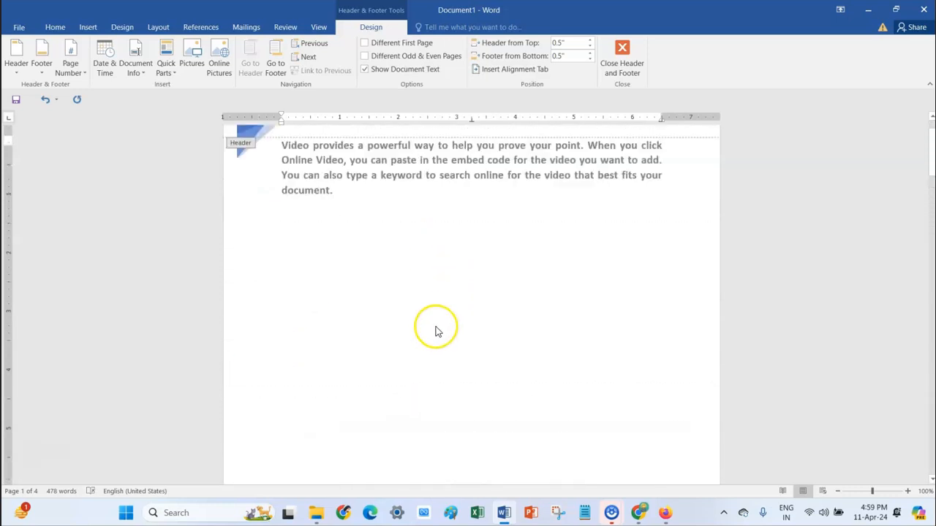
# Step: Replace the header's plain date with the 11-Apr-24 4:59 PM date-and-time format, set to update automatically, and check it on the following pages
pyautogui.click(106, 72)
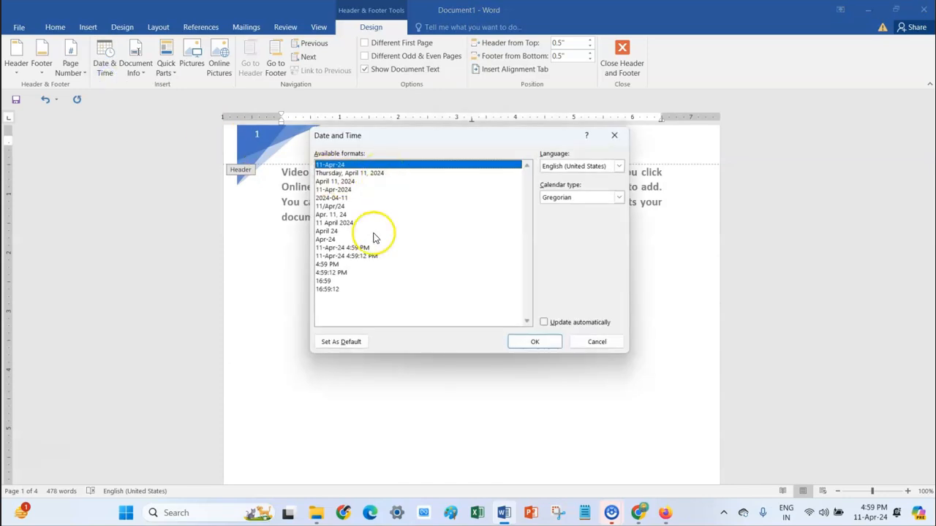
pyautogui.click(349, 249)
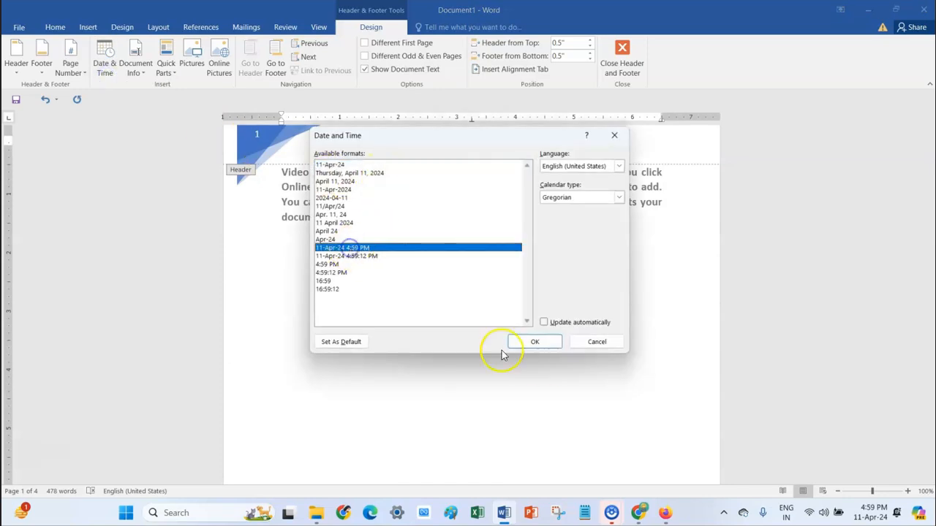
pyautogui.click(543, 322)
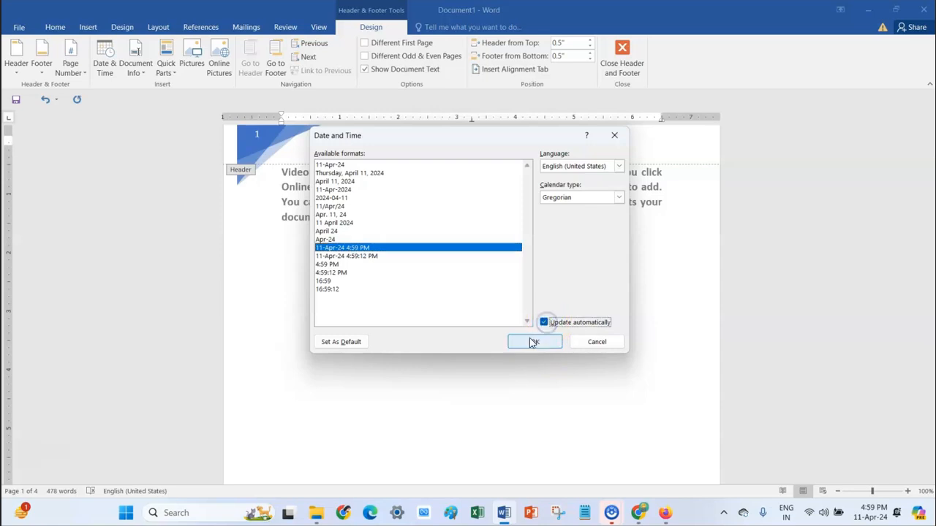
pyautogui.click(533, 342)
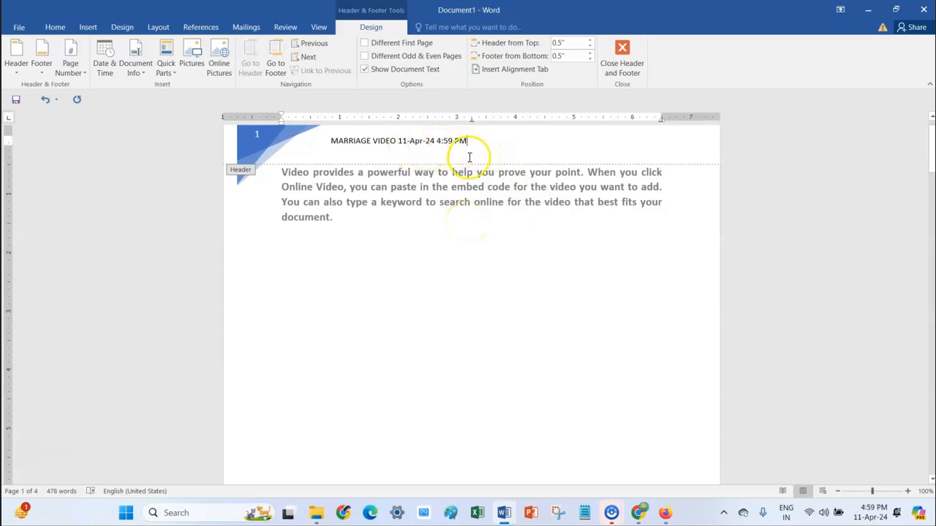
pyautogui.scroll(-5, 472, 296)
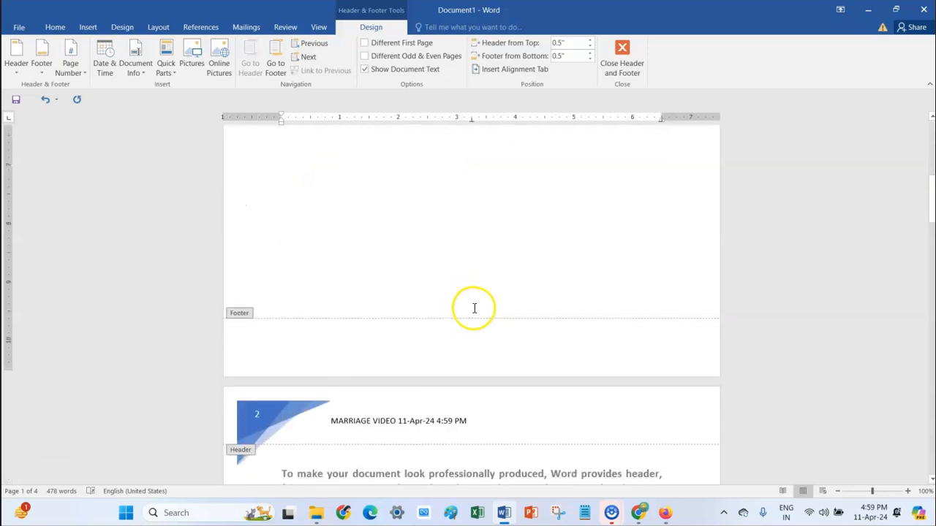
pyautogui.scroll(-15, 474, 308)
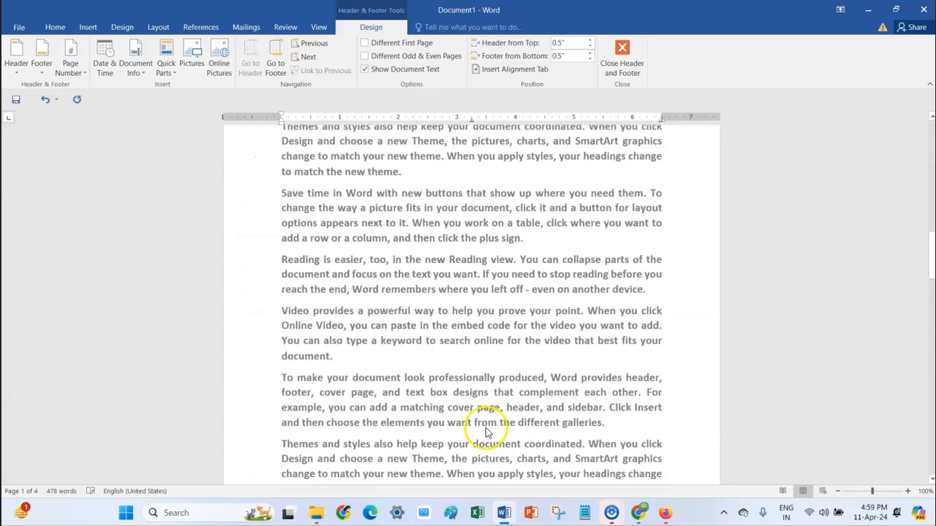
pyautogui.scroll(10, 485, 432)
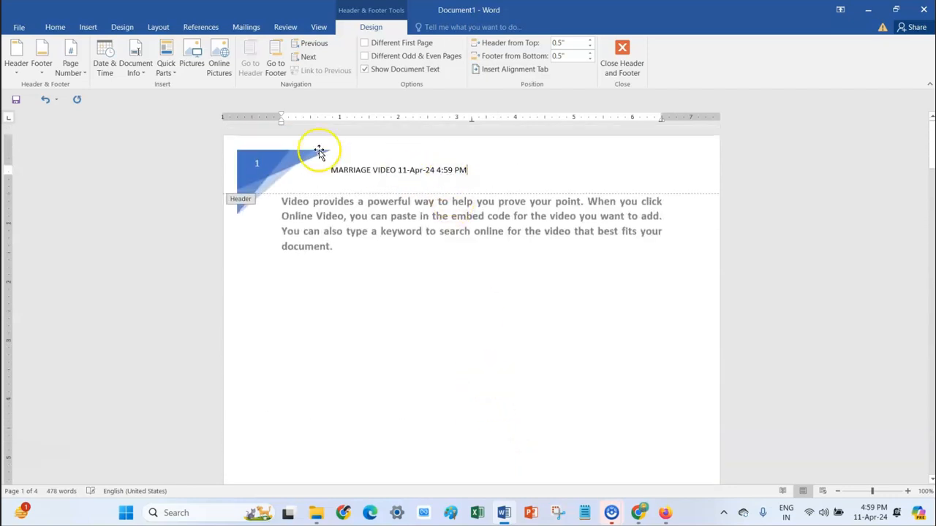
pyautogui.click(141, 75)
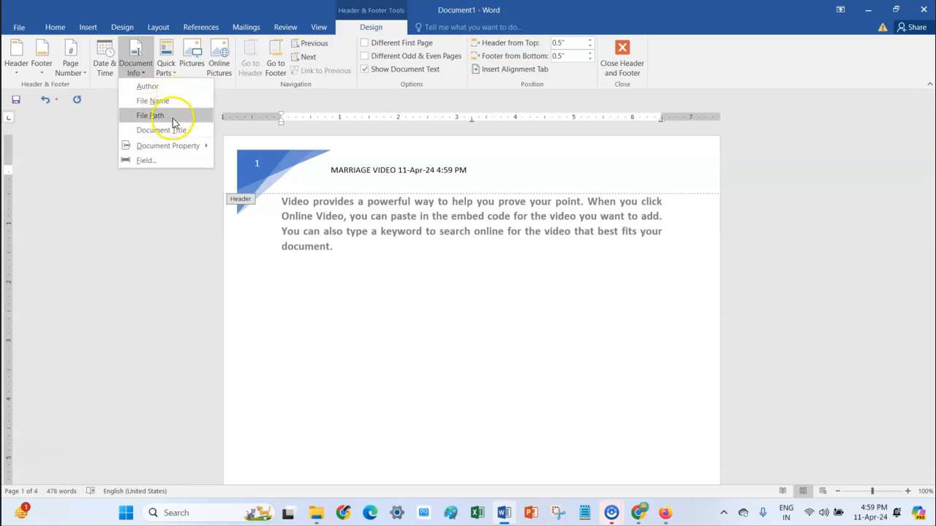
pyautogui.moveTo(196, 146)
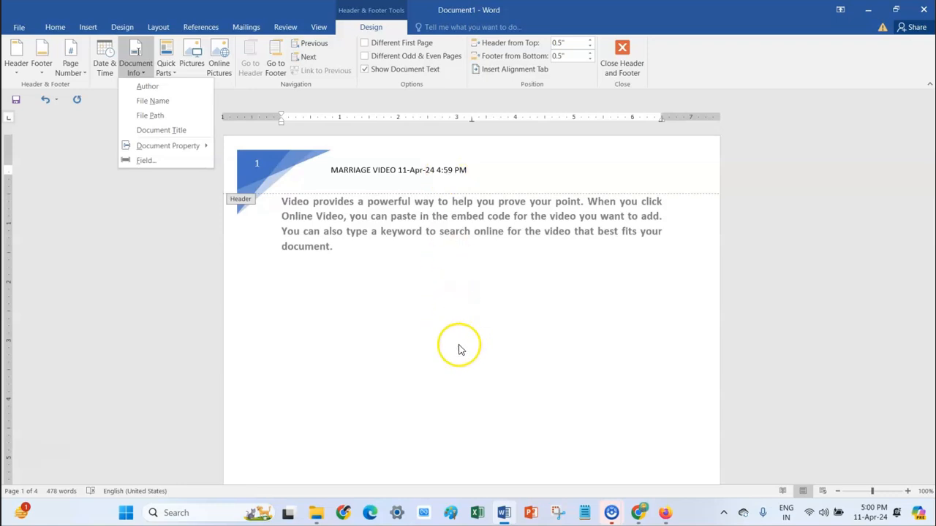
pyautogui.click(458, 356)
pyautogui.scroll(-3, 410, 398)
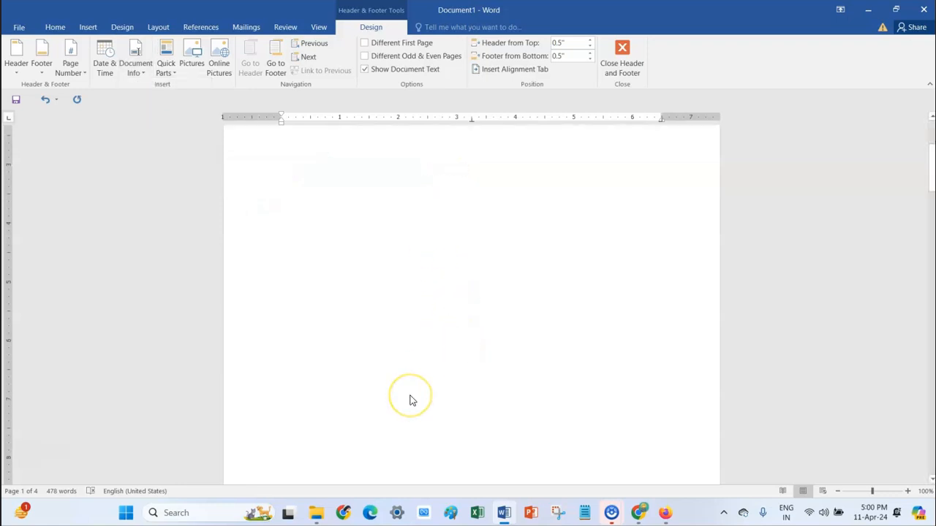
pyautogui.scroll(3, 418, 324)
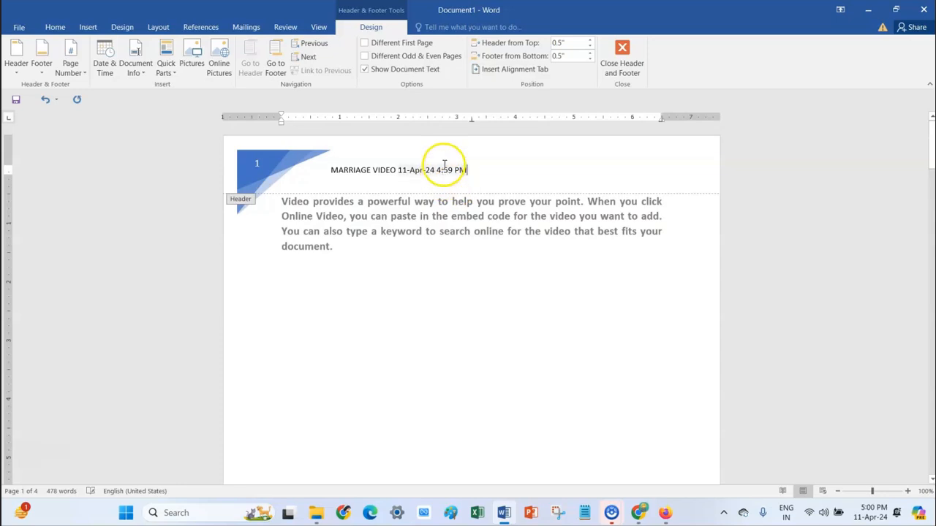
# Step: Update the automatic date-and-time field in the first-page header and place the insertion point after it
pyautogui.click(441, 167)
pyautogui.click(419, 159)
pyautogui.click(528, 176)
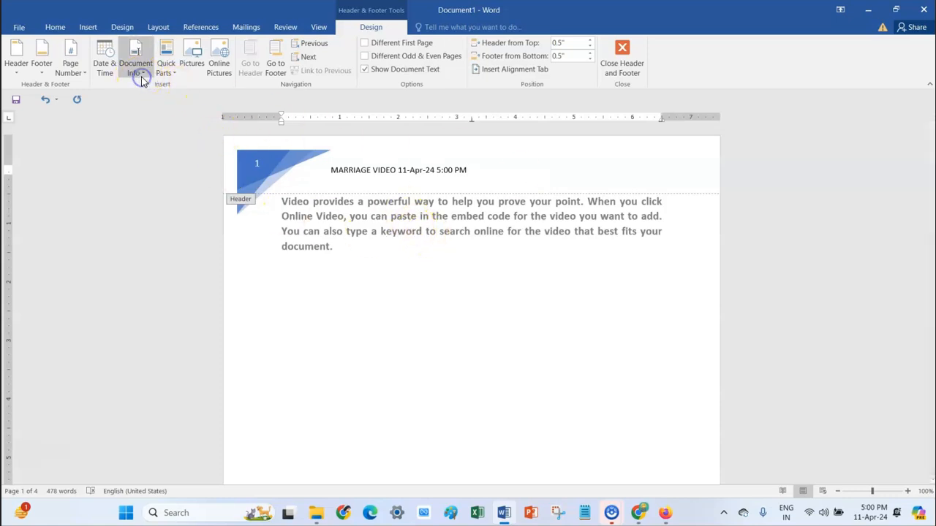
# Step: Try adding the Author property and the file name to the header's date-and-time text, and undo both insertions
pyautogui.click(136, 72)
pyautogui.click(147, 87)
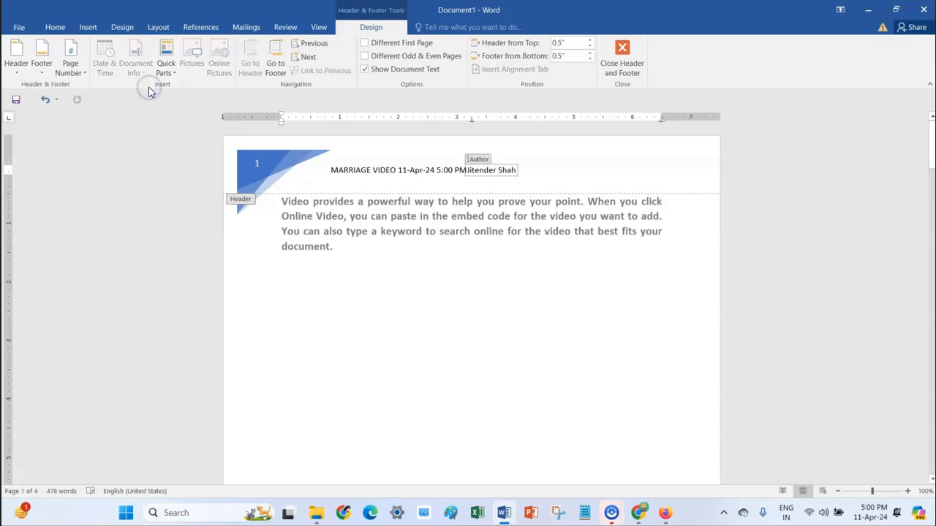
pyautogui.moveTo(475, 162); pyautogui.dragTo(478, 161)
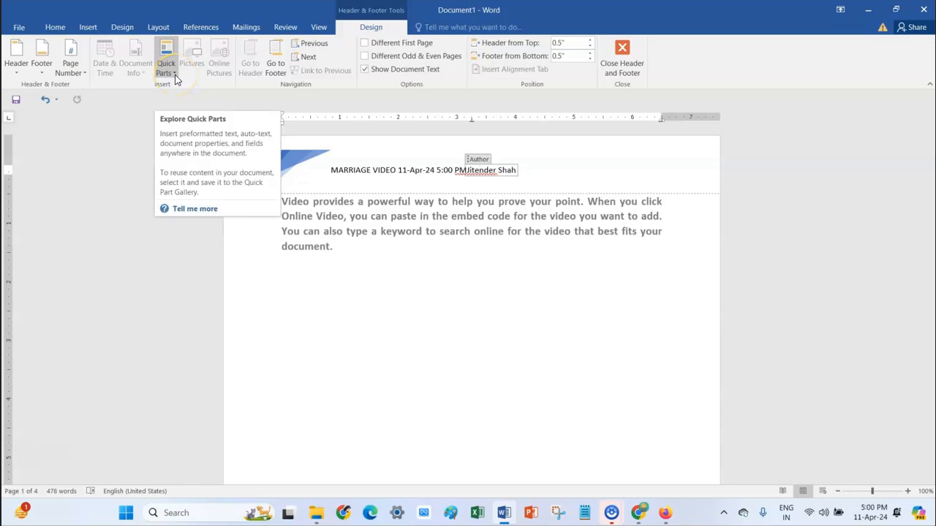
pyautogui.click(477, 161)
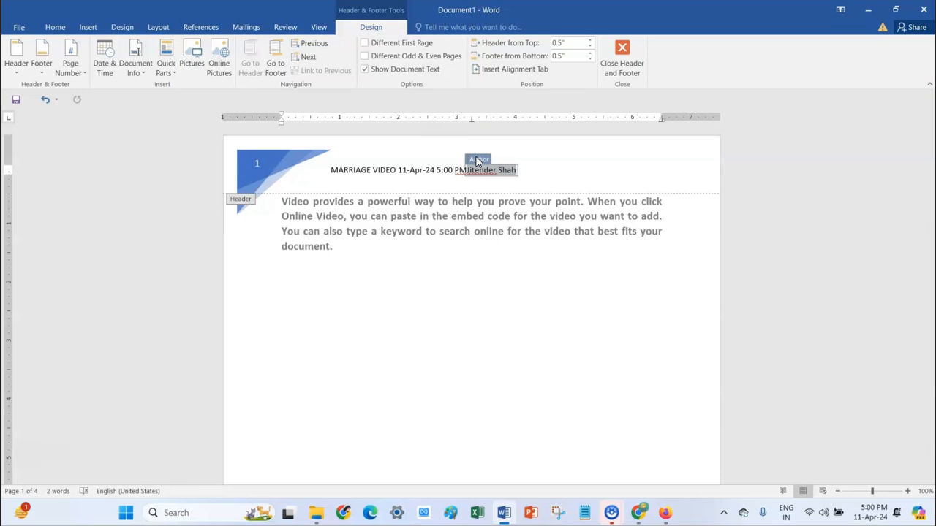
pyautogui.click(417, 153)
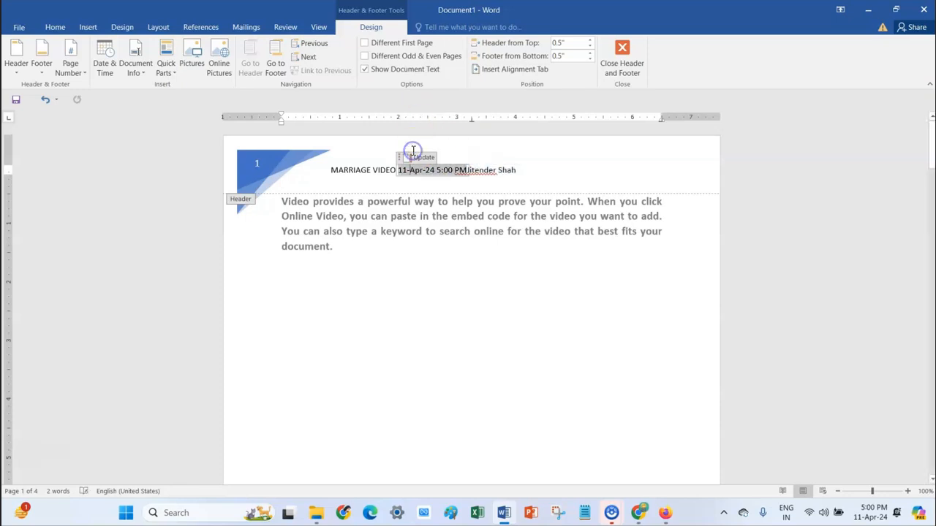
pyautogui.click(144, 76)
pyautogui.click(153, 102)
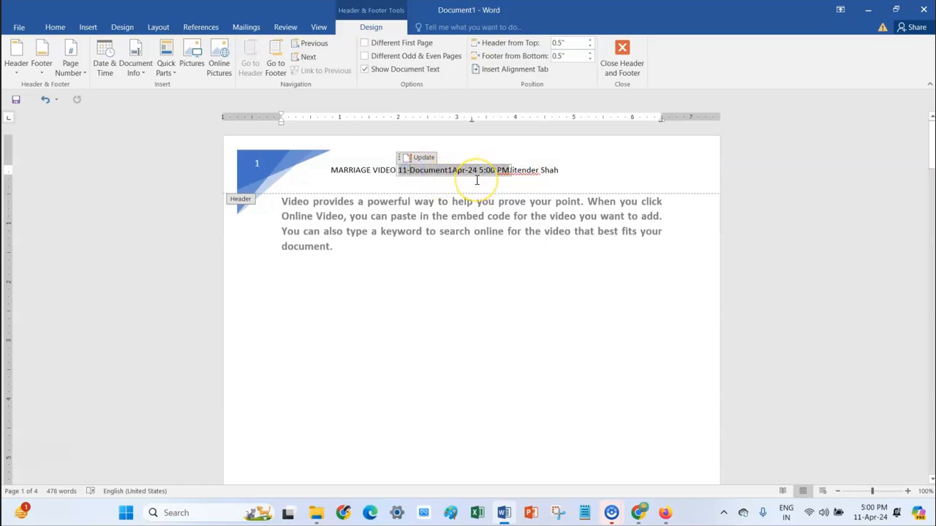
pyautogui.hotkey('ctrl', 'z')
pyautogui.hotkey('ctrl', 'z')
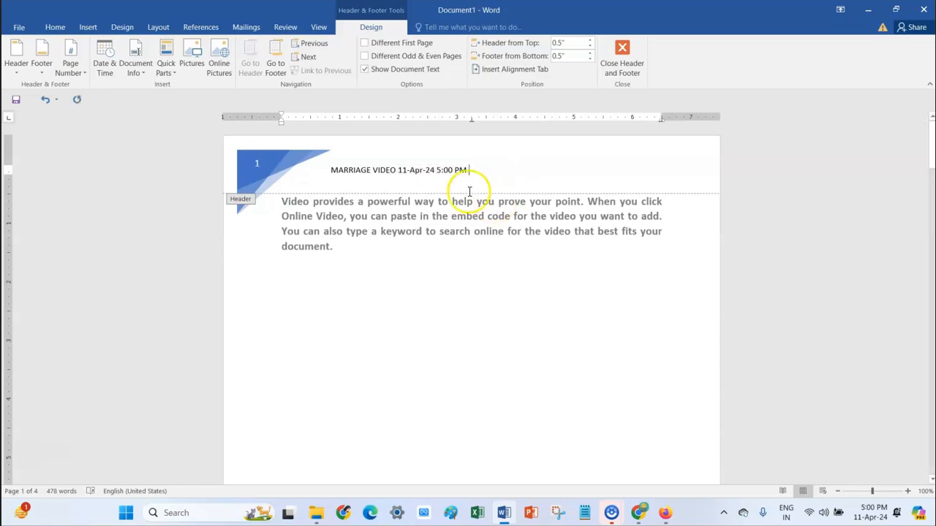
# Step: Insert the Author property and the file name after the date and time in the header, separated by spaces
pyautogui.click(140, 71)
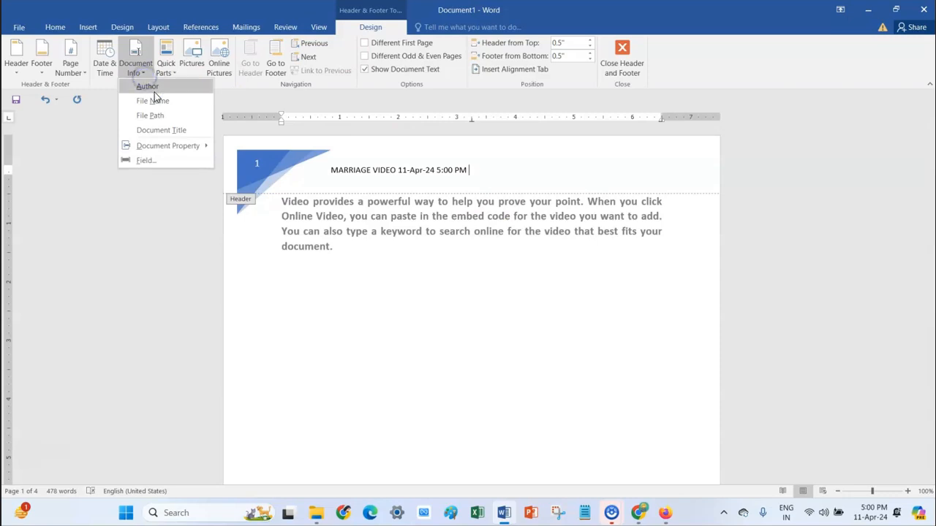
pyautogui.click(152, 88)
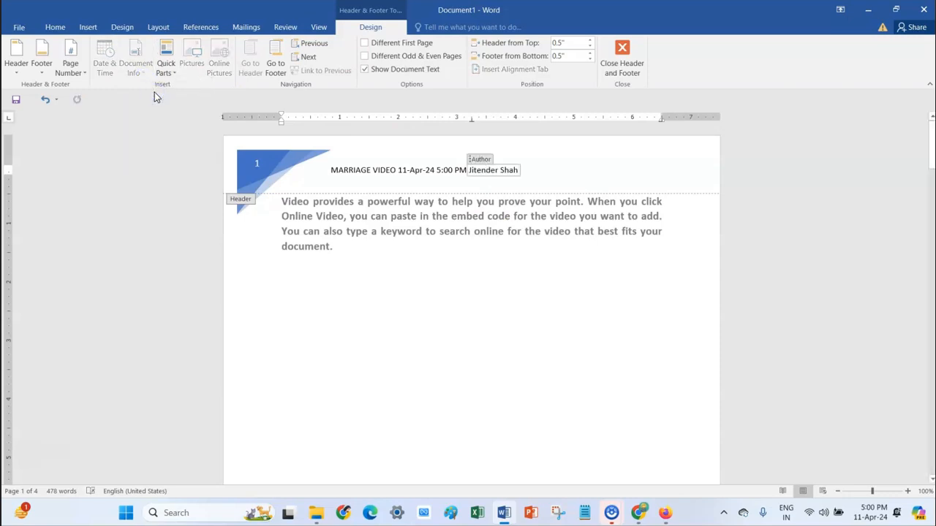
pyautogui.click(528, 173)
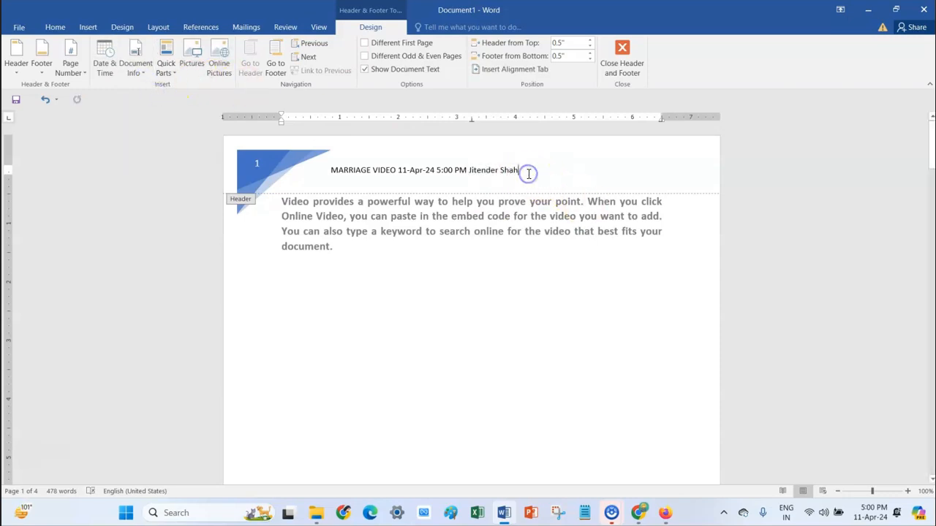
pyautogui.click(136, 71)
pyautogui.click(150, 104)
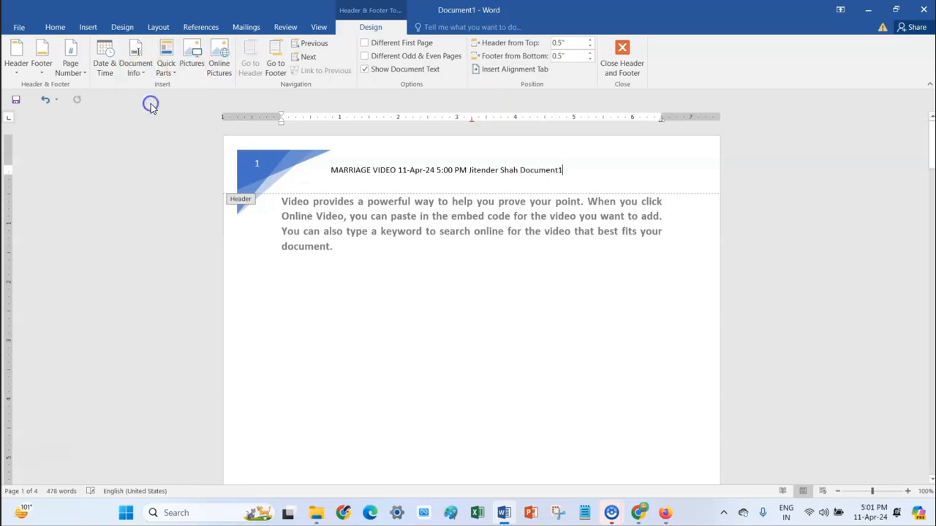
pyautogui.click(168, 106)
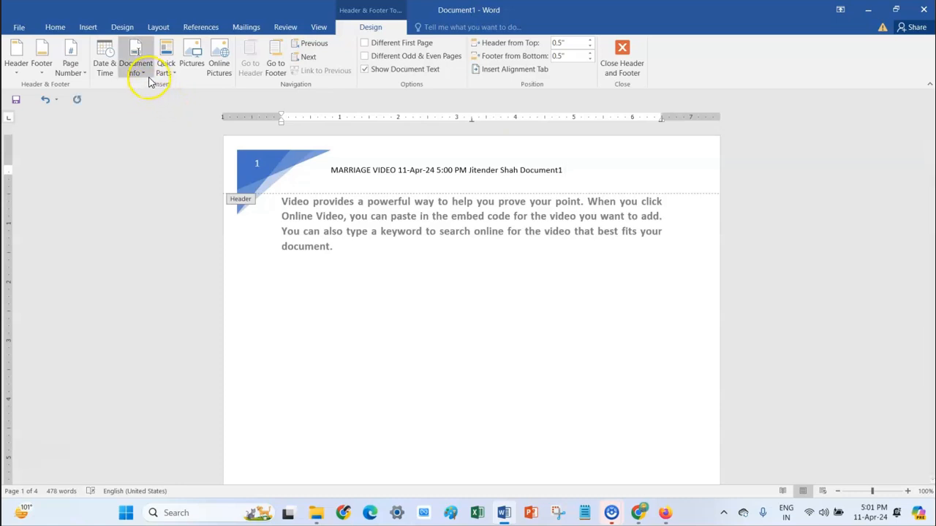
# Step: Append the file path and the Document Title property to the header text, and enter "GK" as the title
pyautogui.click(136, 70)
pyautogui.click(150, 117)
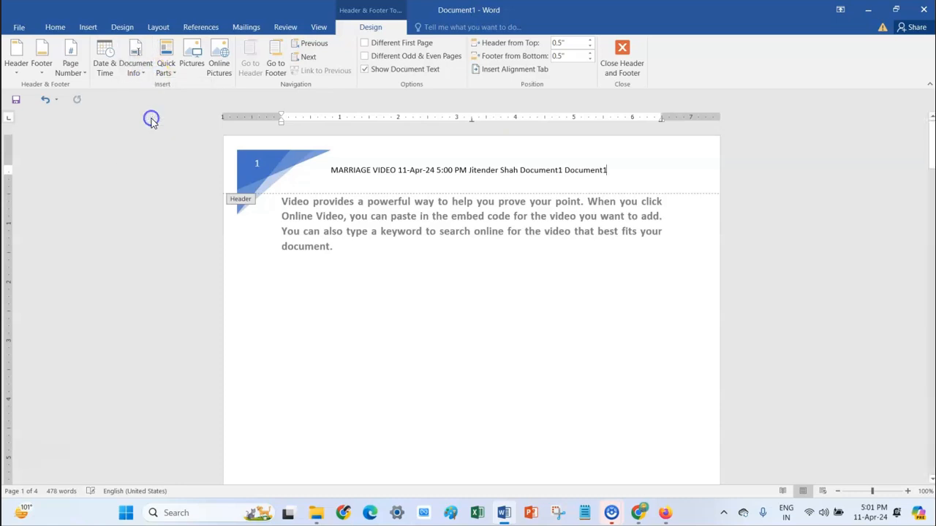
pyautogui.click(184, 127)
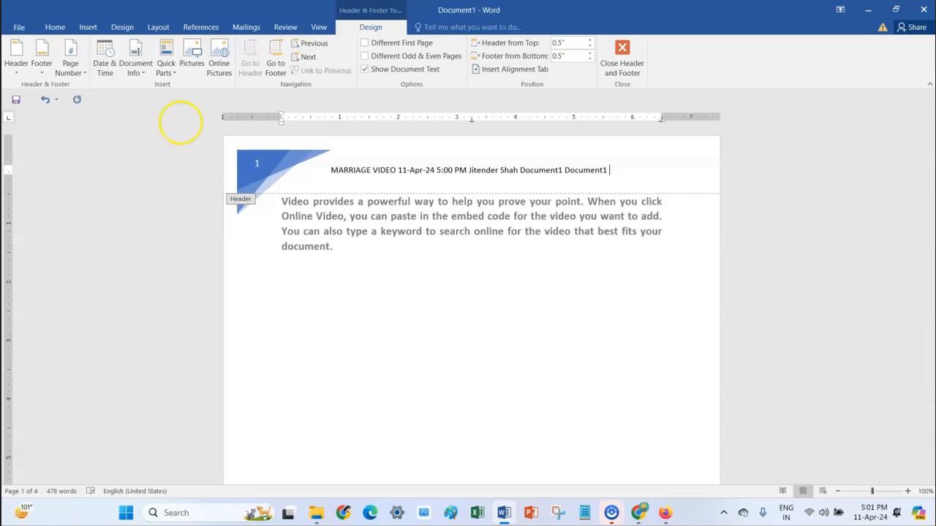
pyautogui.click(138, 73)
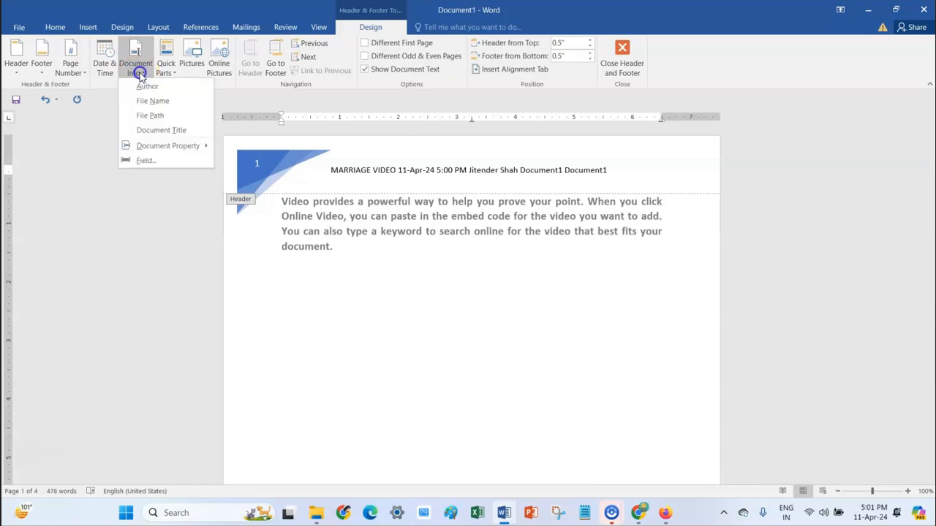
pyautogui.click(158, 130)
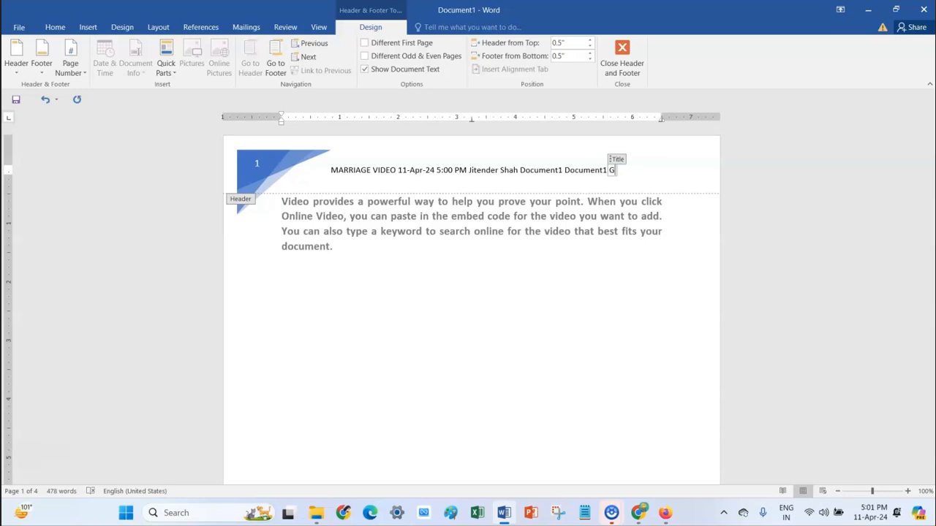
pyautogui.click(640, 175)
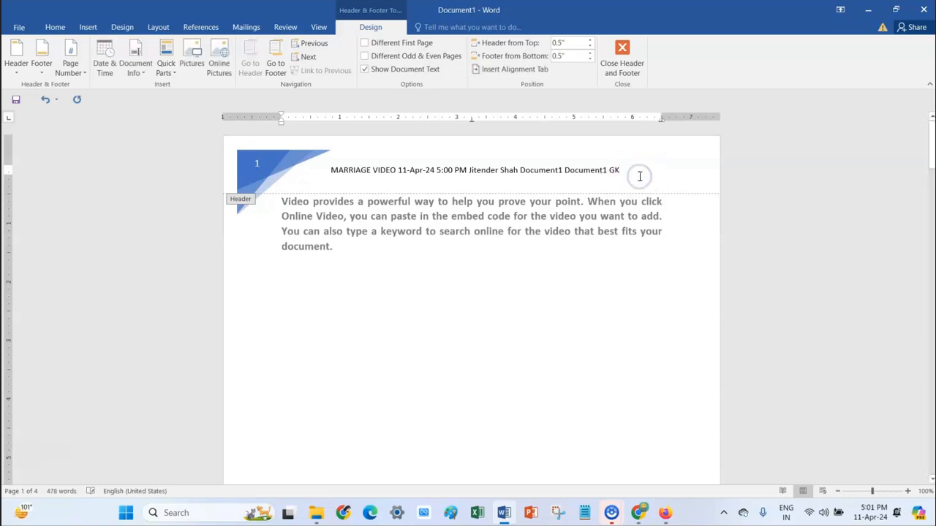
# Step: Insert a Bibliography field directly after the title at the end of the header text
pyautogui.click(138, 73)
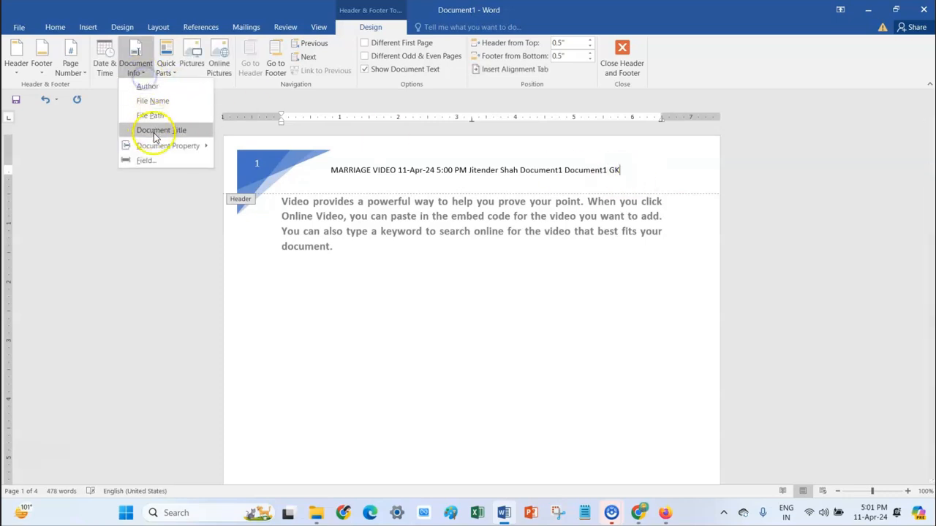
pyautogui.moveTo(191, 149)
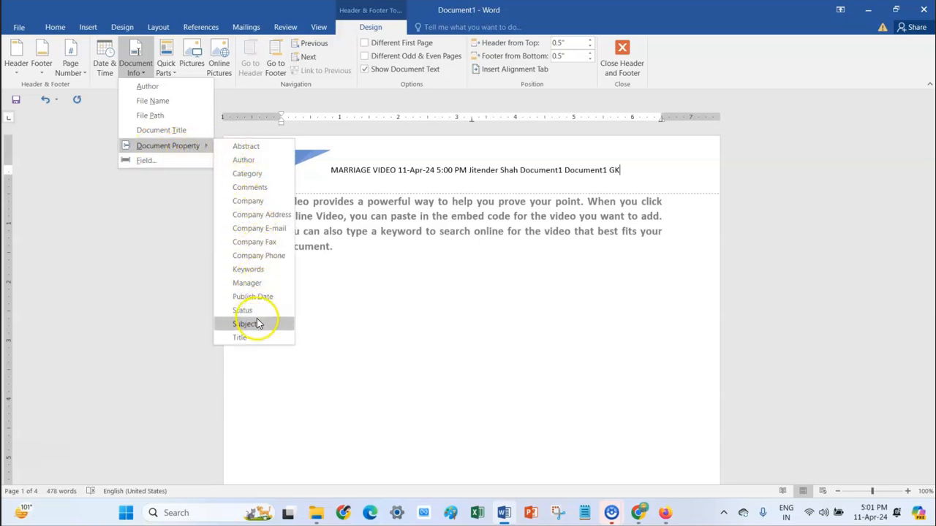
pyautogui.click(163, 161)
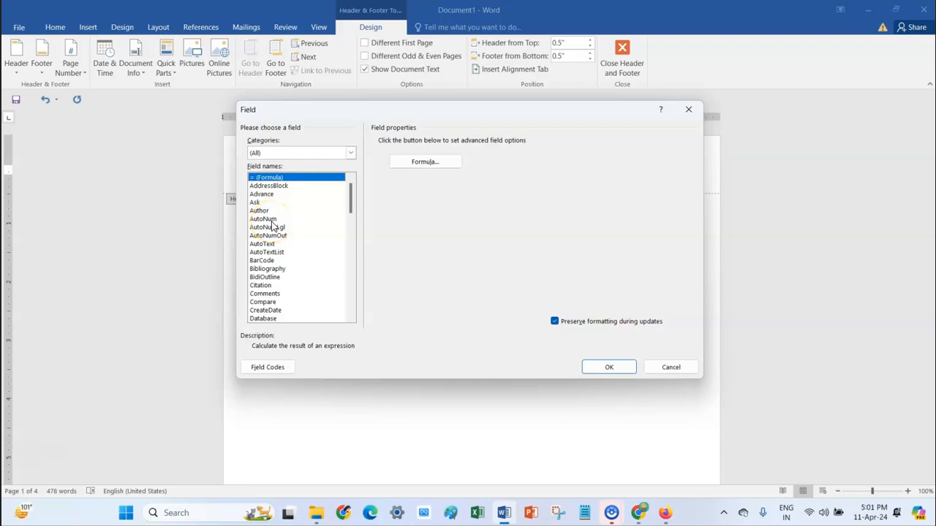
pyautogui.click(616, 373)
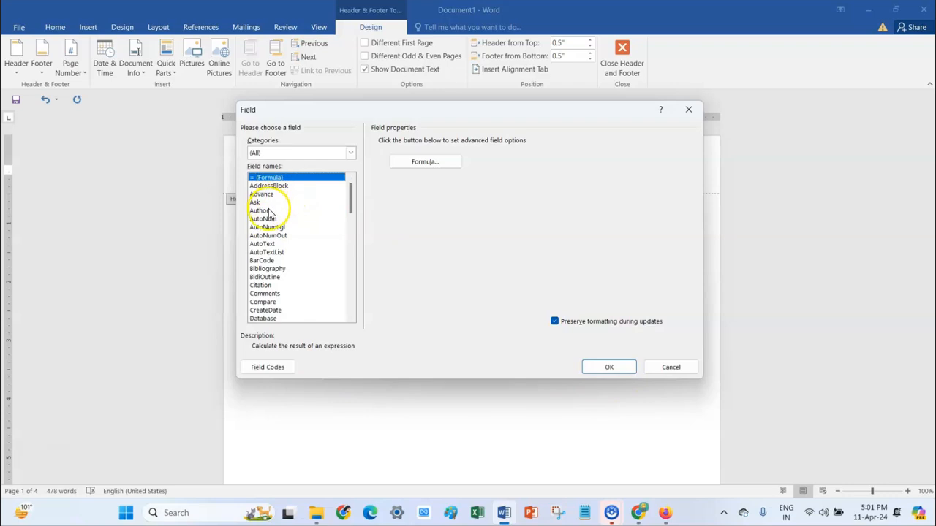
pyautogui.click(272, 269)
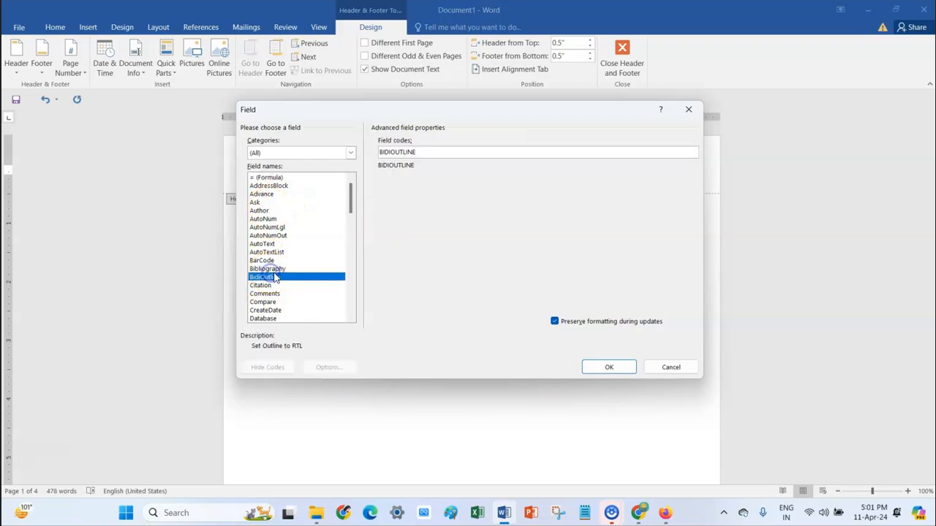
pyautogui.click(606, 370)
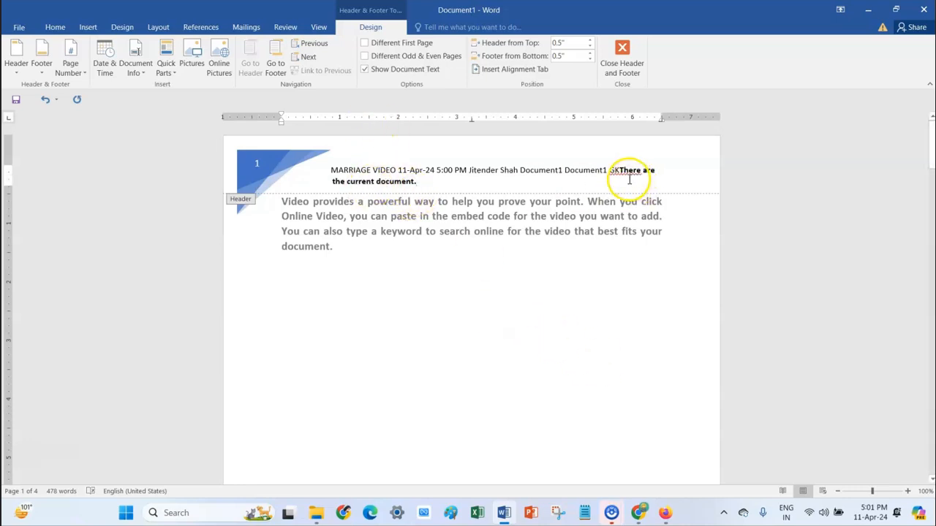
# Step: Compare the header text on page 1 with the header on page 2
pyautogui.click(402, 182)
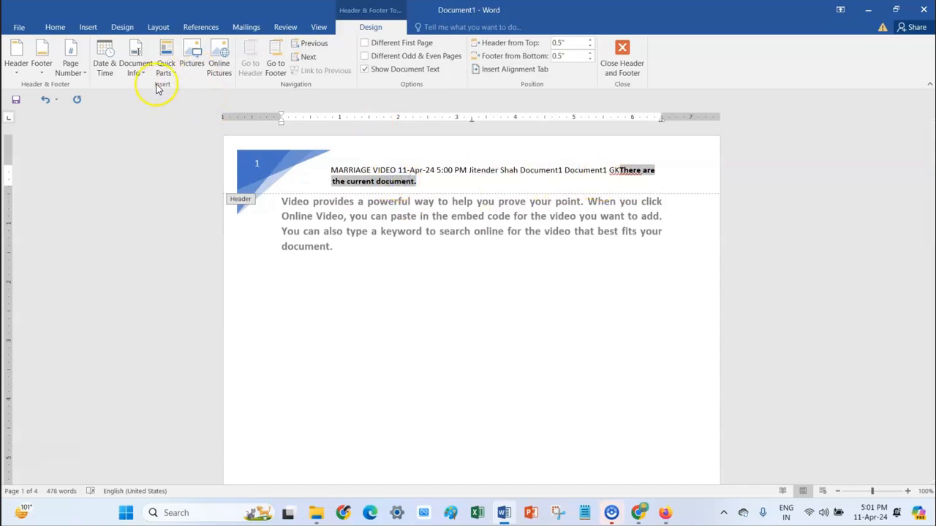
pyautogui.click(136, 69)
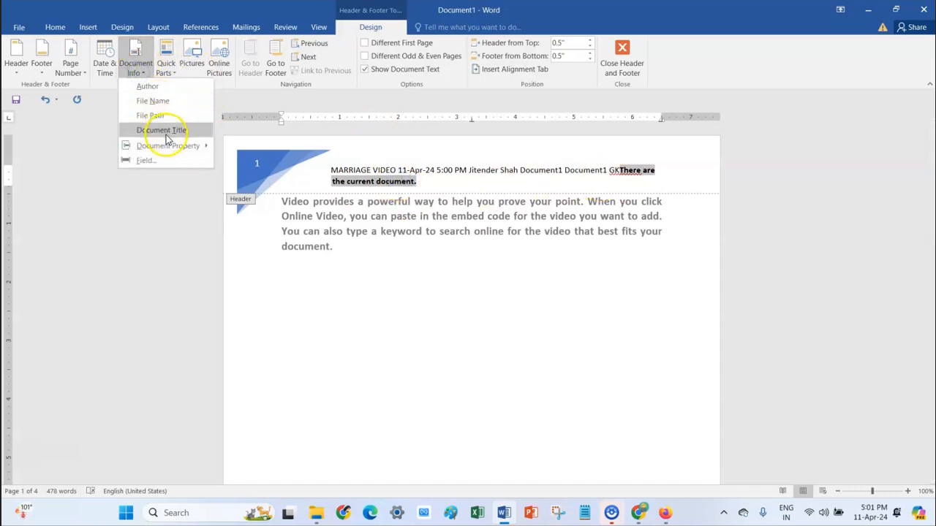
pyautogui.click(523, 288)
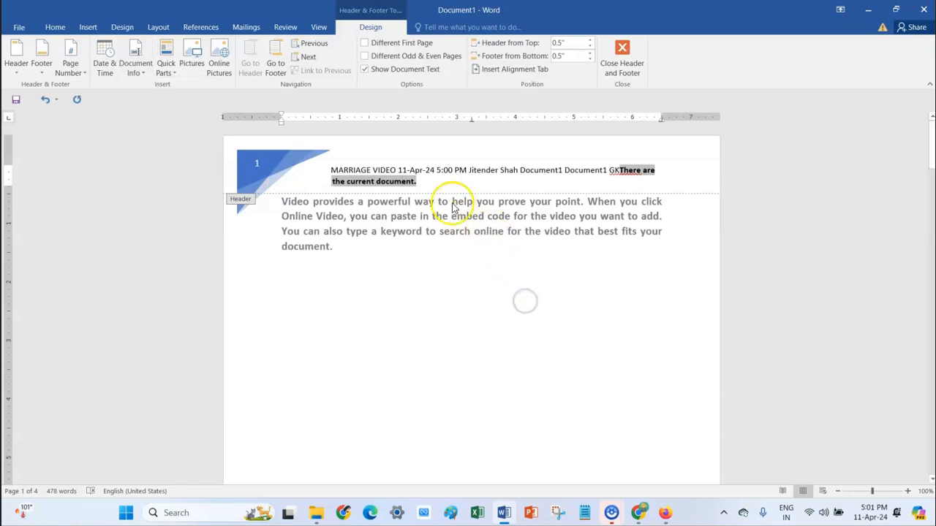
pyautogui.scroll(-6, 610, 175)
pyautogui.scroll(-5, 560, 314)
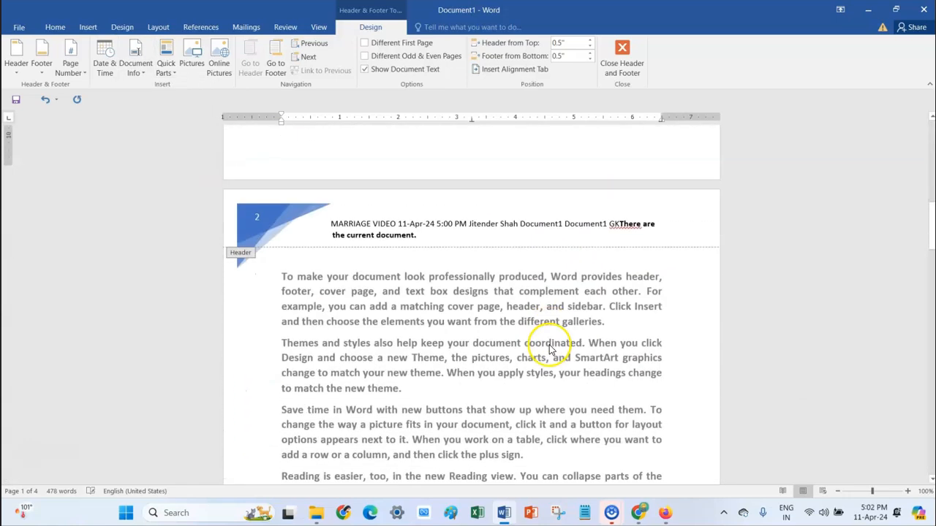
pyautogui.scroll(5, 445, 318)
pyautogui.scroll(-5, 448, 318)
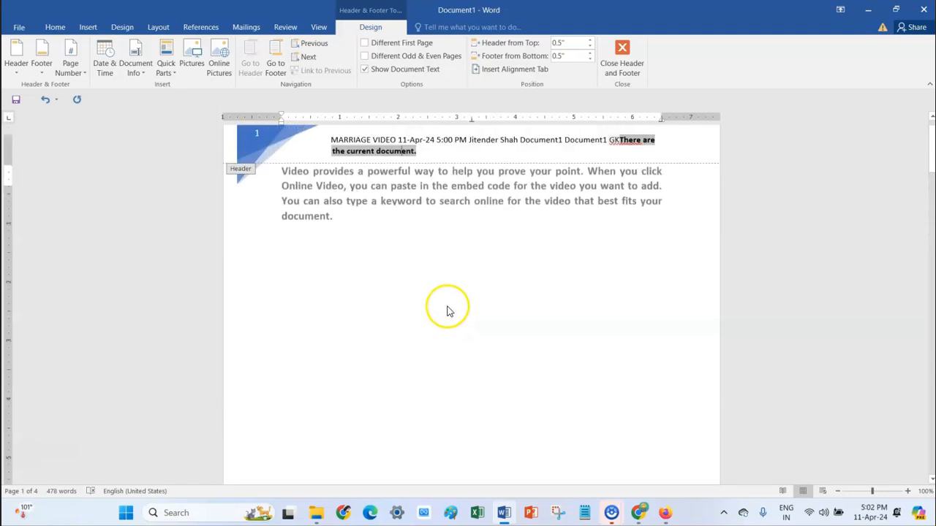
# Step: Insert the AutoText entry holding the author's full name into the bibliography text, and place the insertion point at the end of the header
pyautogui.click(170, 69)
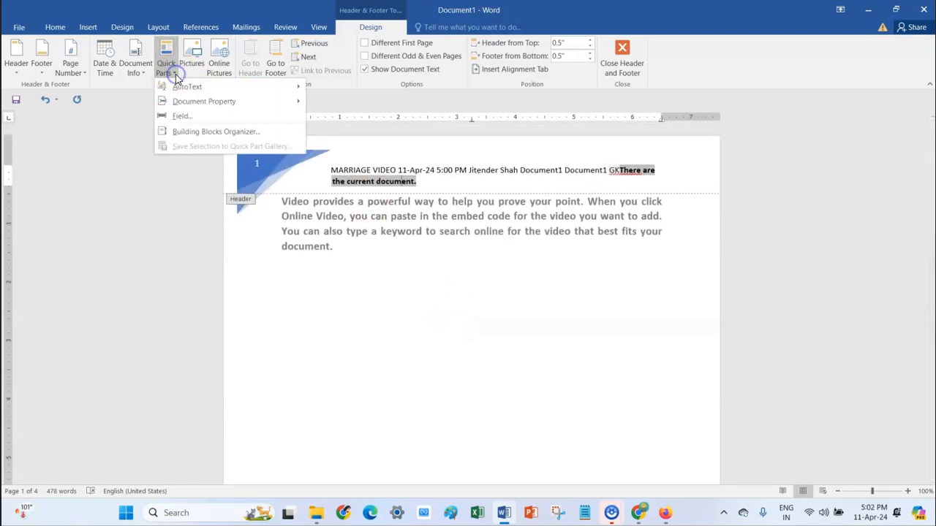
pyautogui.moveTo(202, 90)
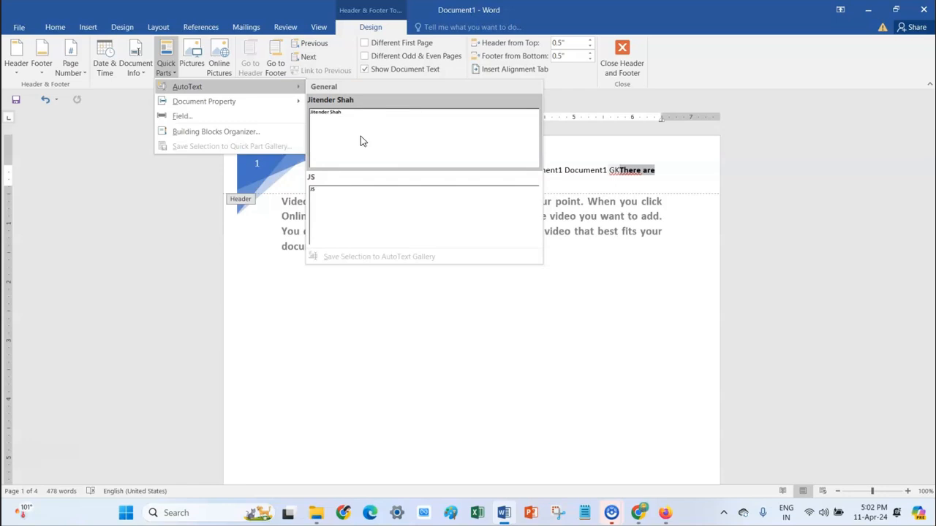
pyautogui.click(365, 211)
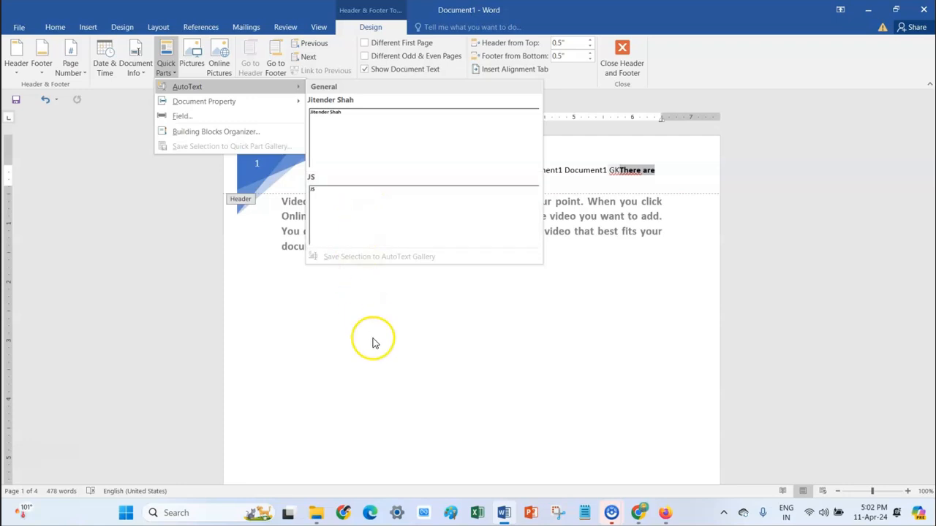
pyautogui.click(376, 151)
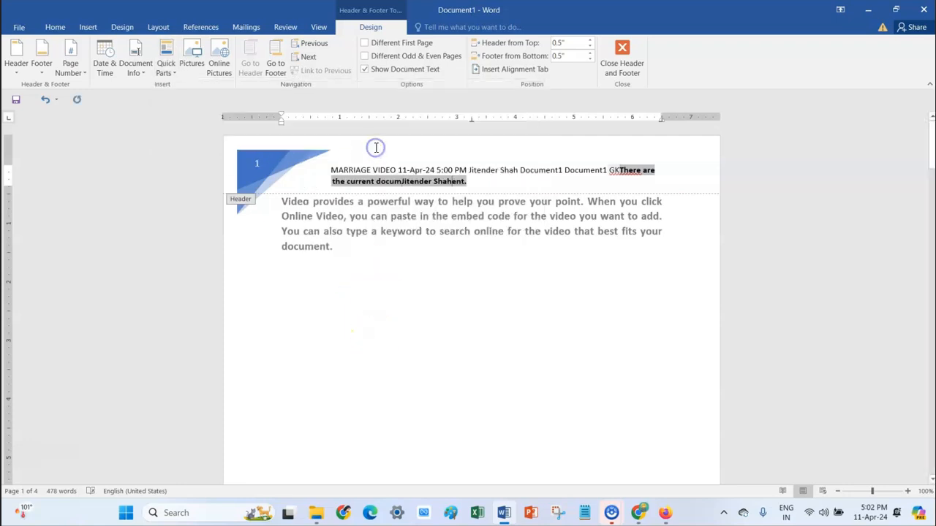
pyautogui.click(467, 183)
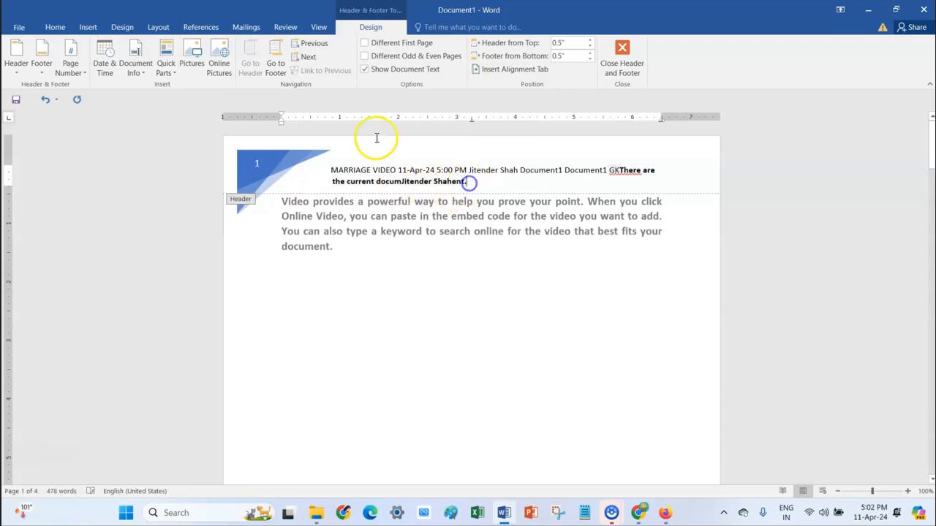
pyautogui.click(174, 73)
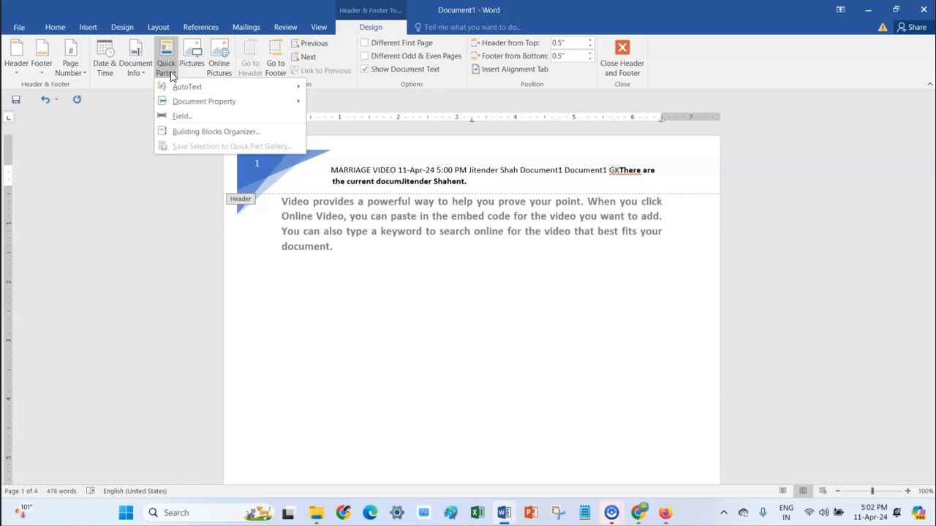
pyautogui.click(202, 133)
pyautogui.click(391, 242)
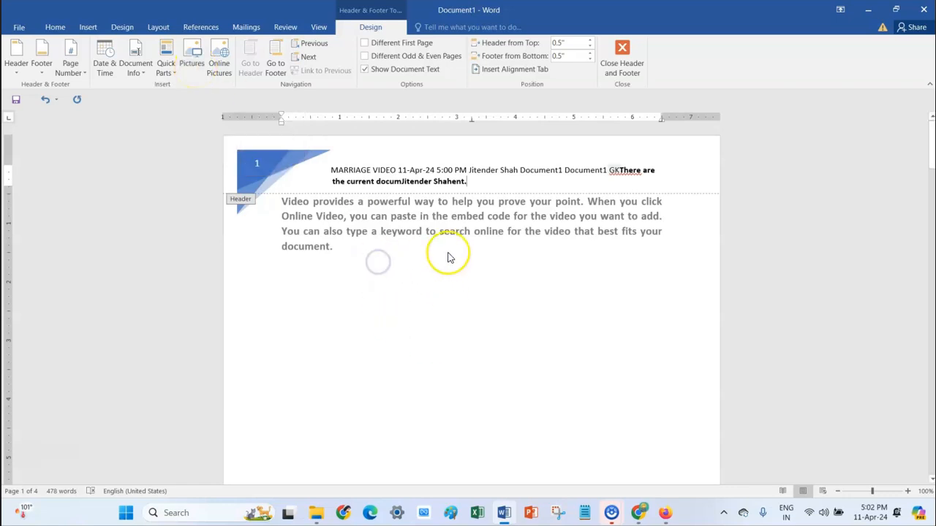
# Step: Remove the existing header's content from the document and leave the empty header open for editing
pyautogui.doubleClick(377, 288)
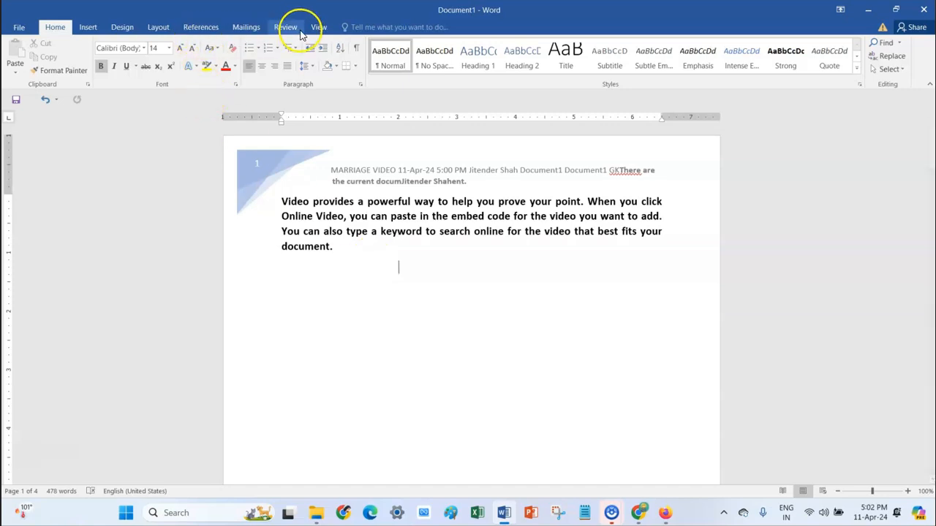
pyautogui.click(89, 27)
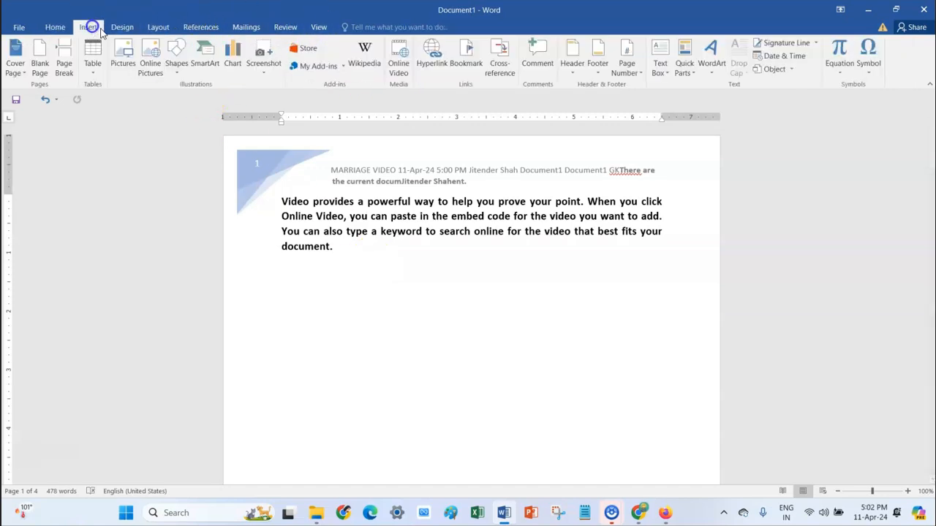
pyautogui.click(576, 79)
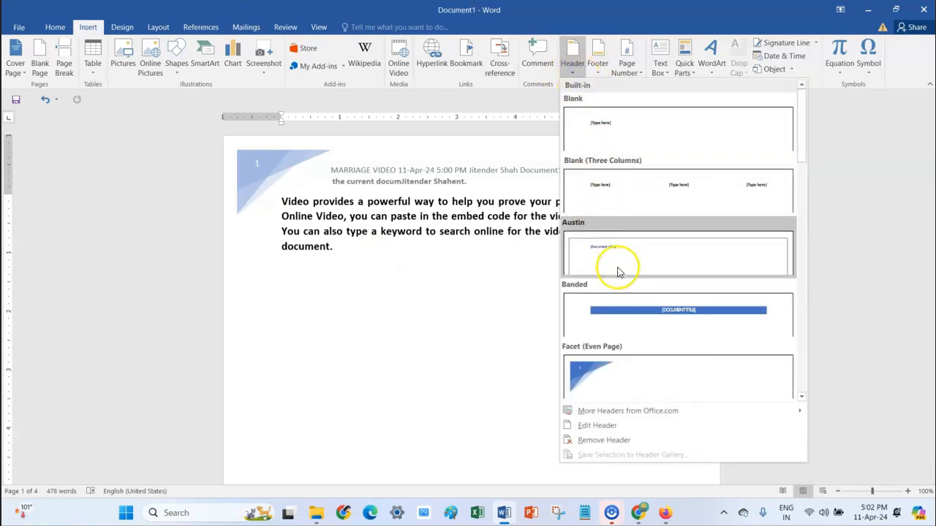
pyautogui.scroll(-10, 606, 380)
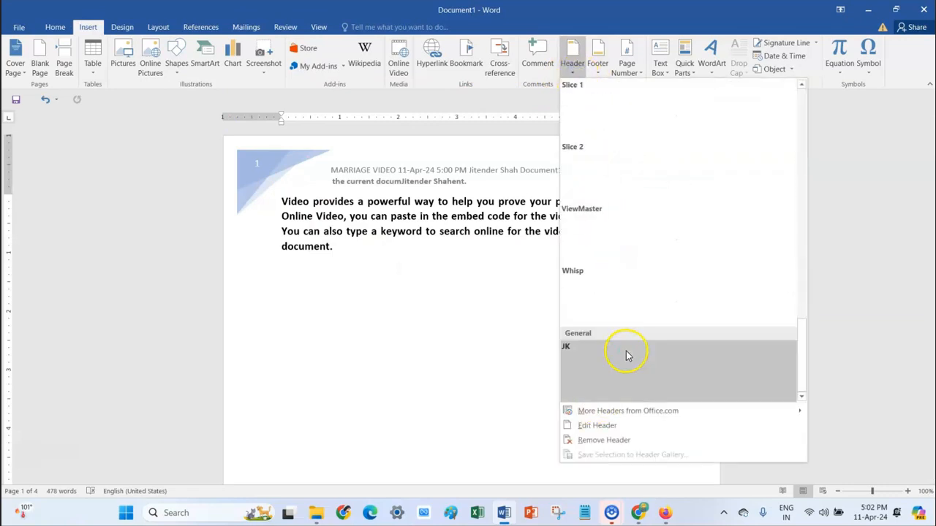
pyautogui.click(607, 370)
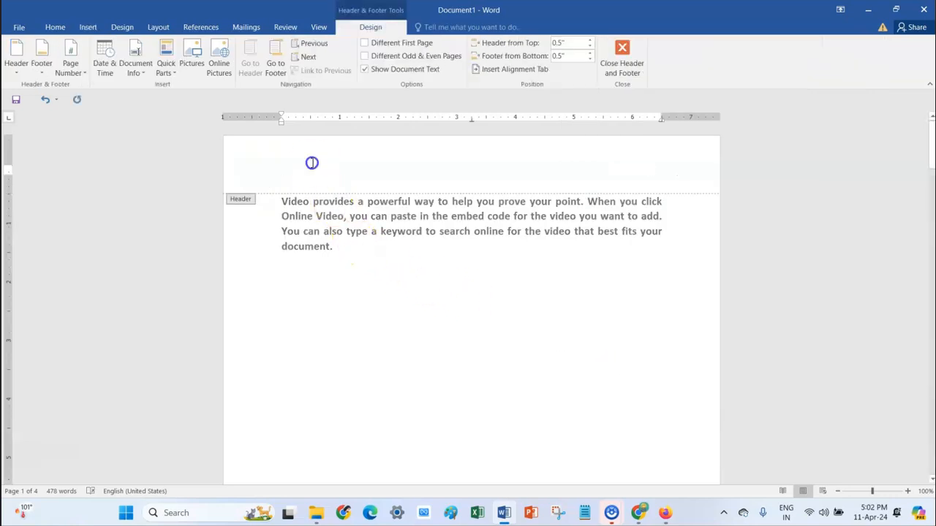
# Step: Insert the picture WIN_20221211_16_53_33_Pro from the Camera Roll folder into the header
pyautogui.click(195, 63)
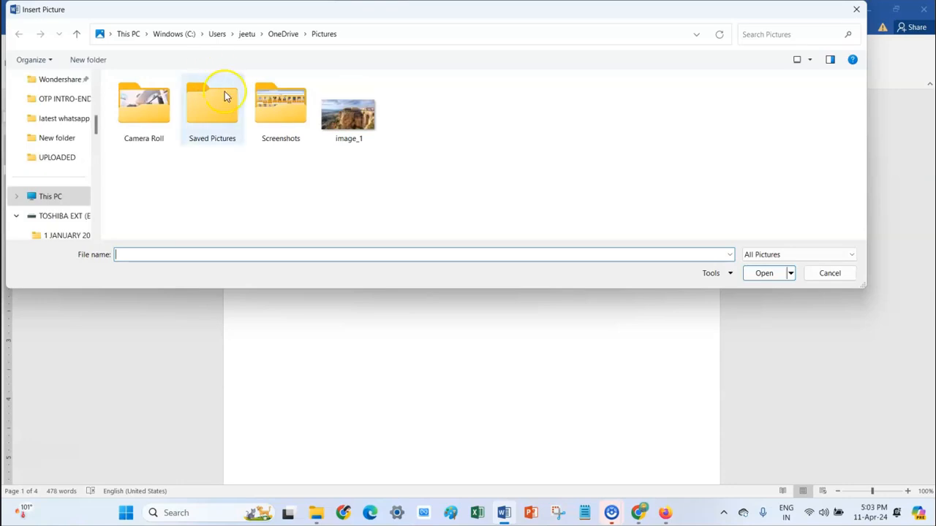
pyautogui.click(352, 119)
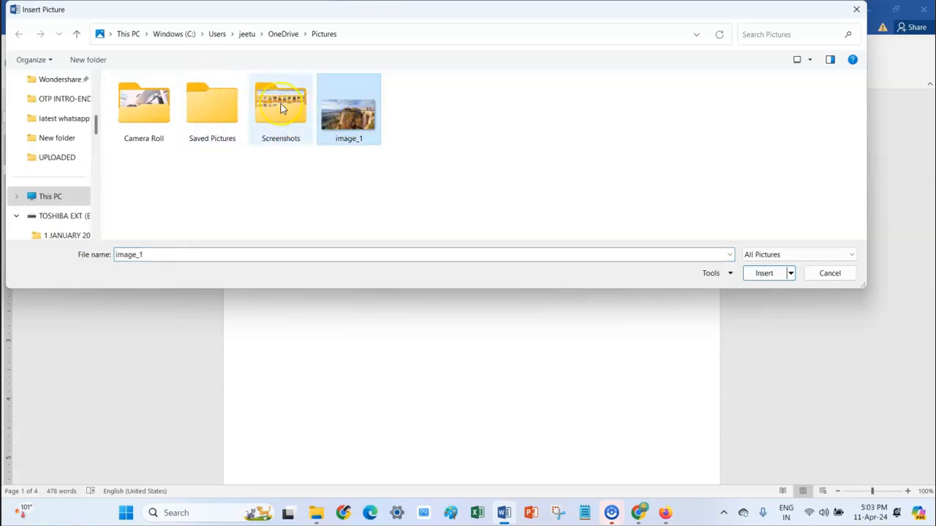
pyautogui.doubleClick(150, 115)
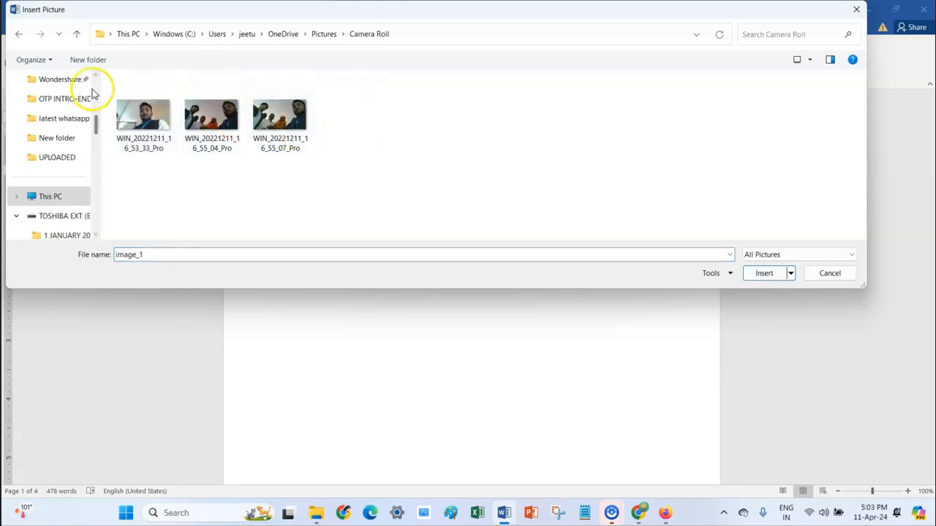
pyautogui.doubleClick(137, 117)
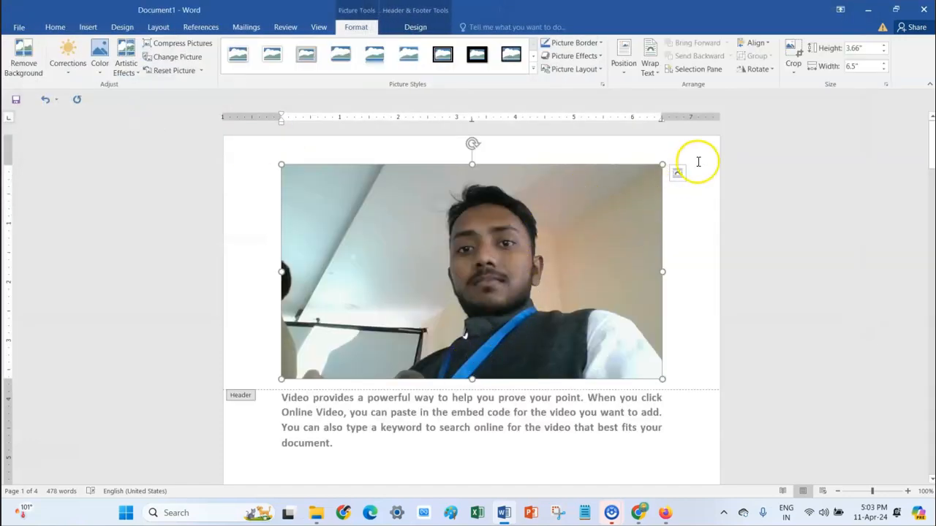
# Step: Shrink the header picture to about 0.76" high and 1.34" wide, mirrored horizontally
pyautogui.moveTo(663, 166); pyautogui.dragTo(418, 246)
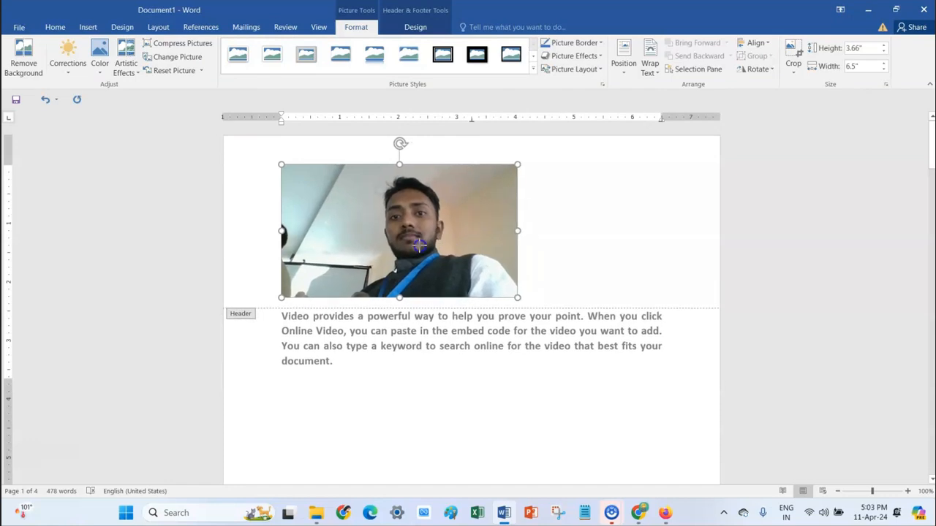
pyautogui.moveTo(515, 160); pyautogui.dragTo(464, 176)
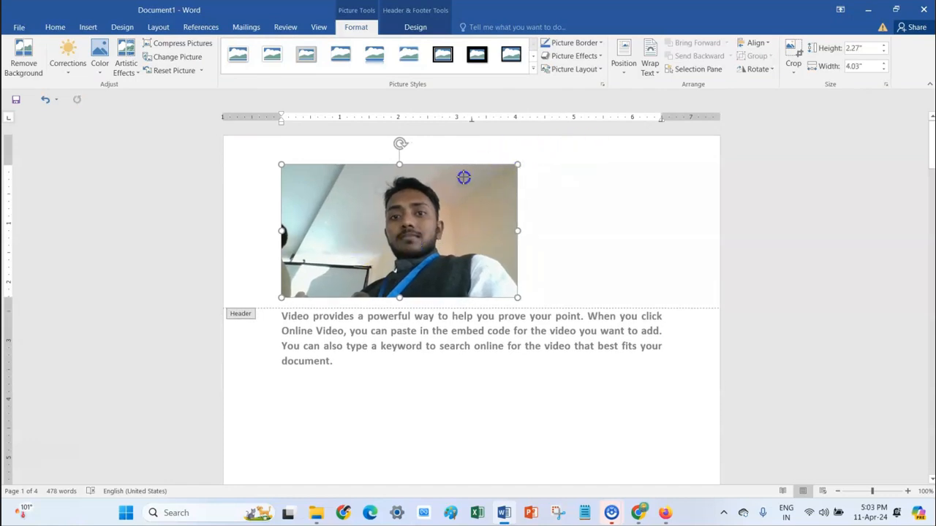
pyautogui.moveTo(336, 202)
pyautogui.mouseDown()
pyautogui.moveTo(297, 211)
pyautogui.moveTo(284, 239)
pyautogui.moveTo(343, 204)
pyautogui.mouseUp()
pyautogui.click(319, 184)
pyautogui.click(358, 192)
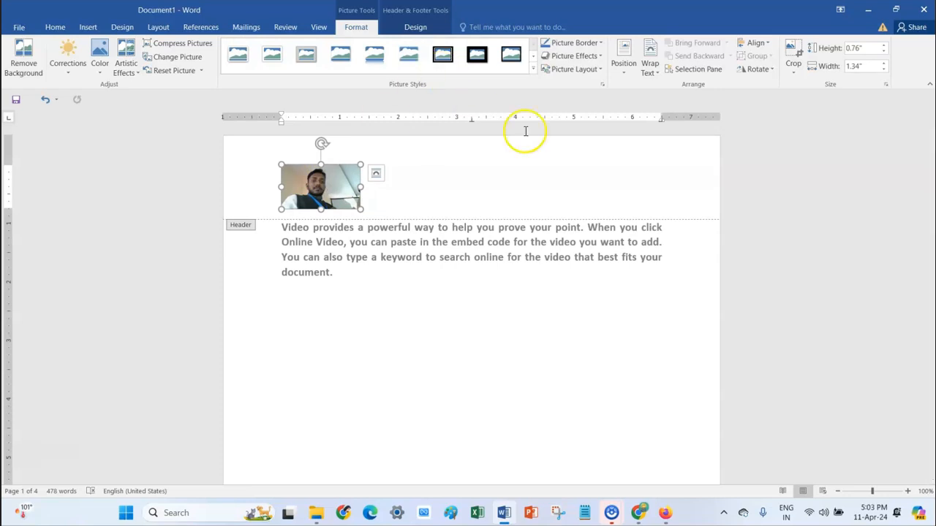
# Step: Set the picture's text wrapping to In Front of Text, move it near the header's centre, and return the insertion point to the header text
pyautogui.click(630, 78)
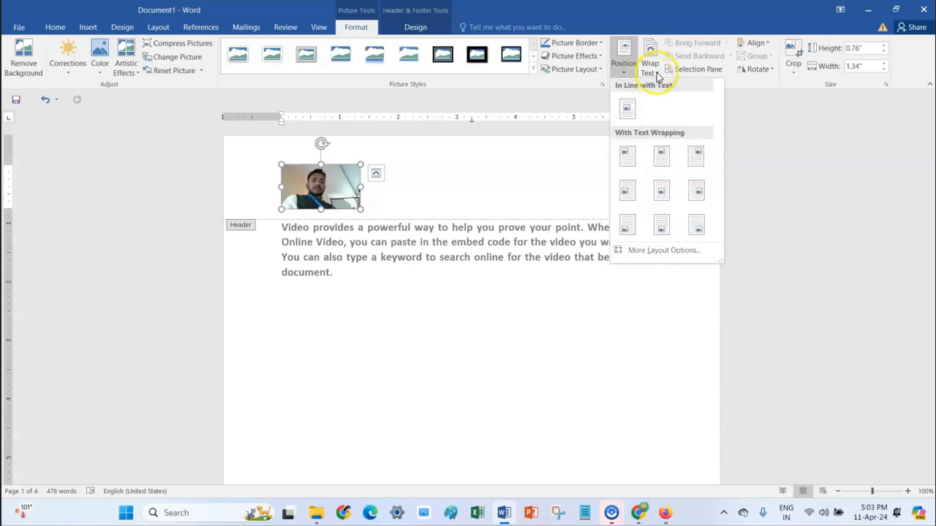
pyautogui.click(651, 69)
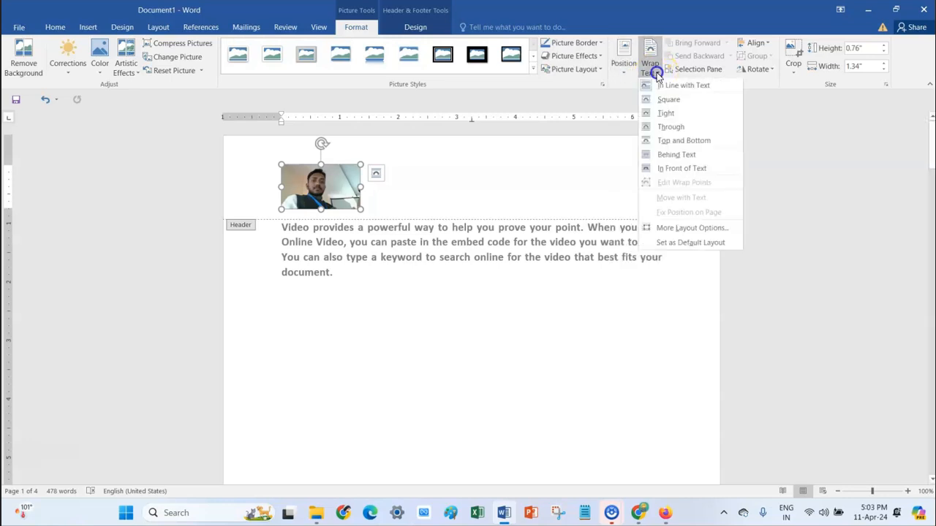
pyautogui.click(687, 168)
pyautogui.moveTo(344, 170); pyautogui.dragTo(446, 156)
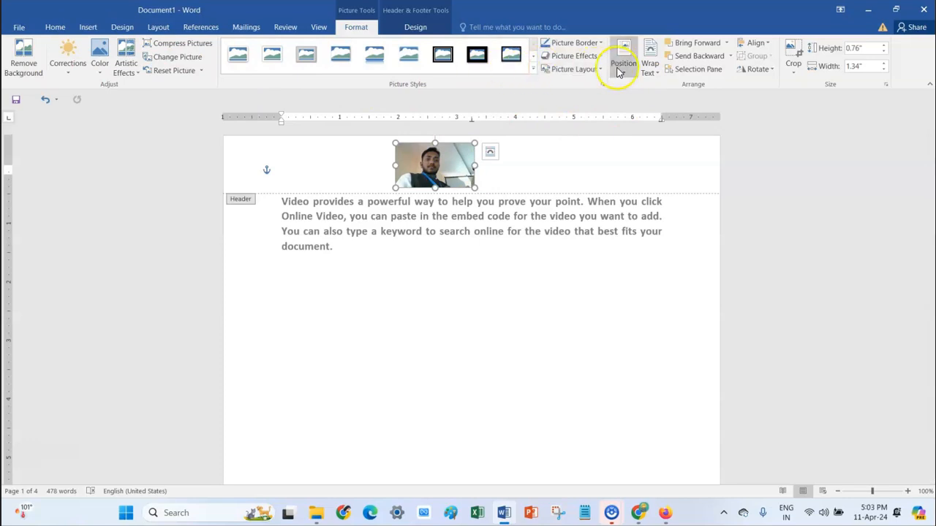
pyautogui.click(410, 28)
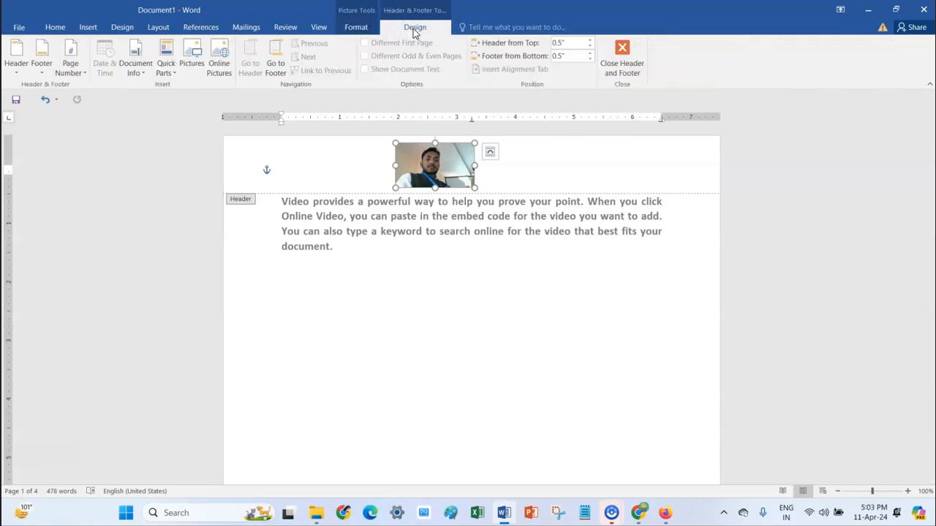
pyautogui.click(334, 187)
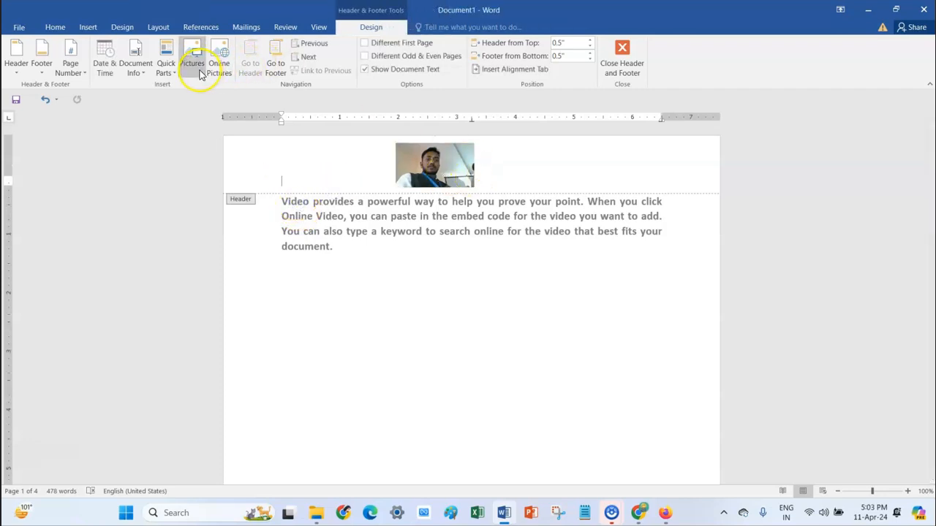
# Step: View the online picture sources without inserting anything, and delete the existing picture from the header
pyautogui.click(223, 68)
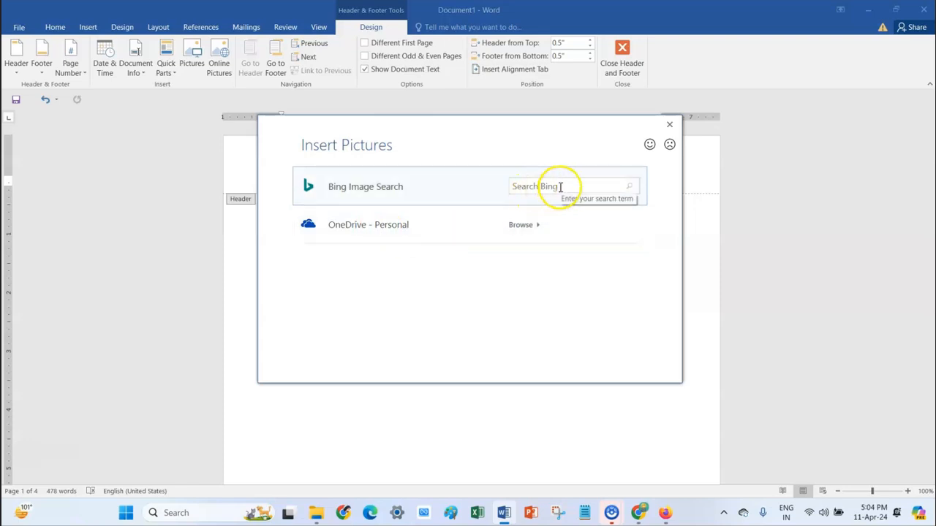
pyautogui.click(670, 126)
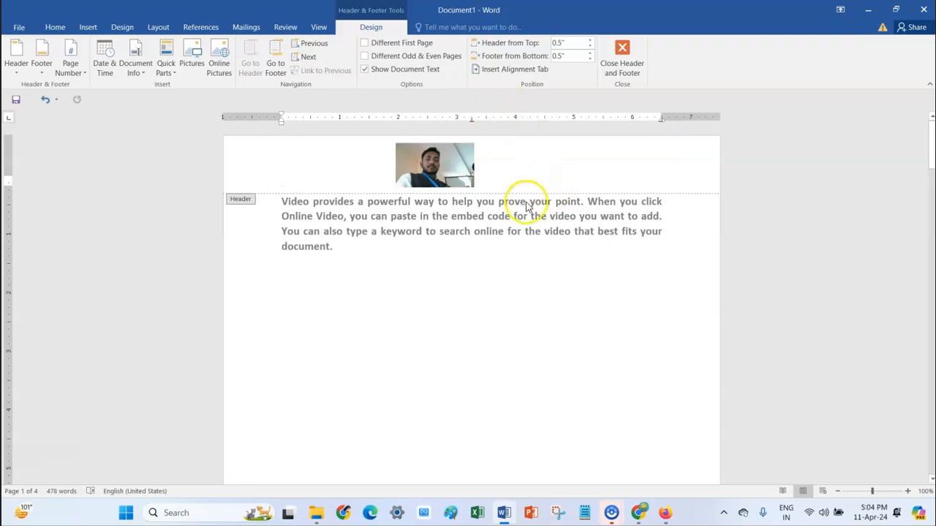
pyautogui.click(452, 171)
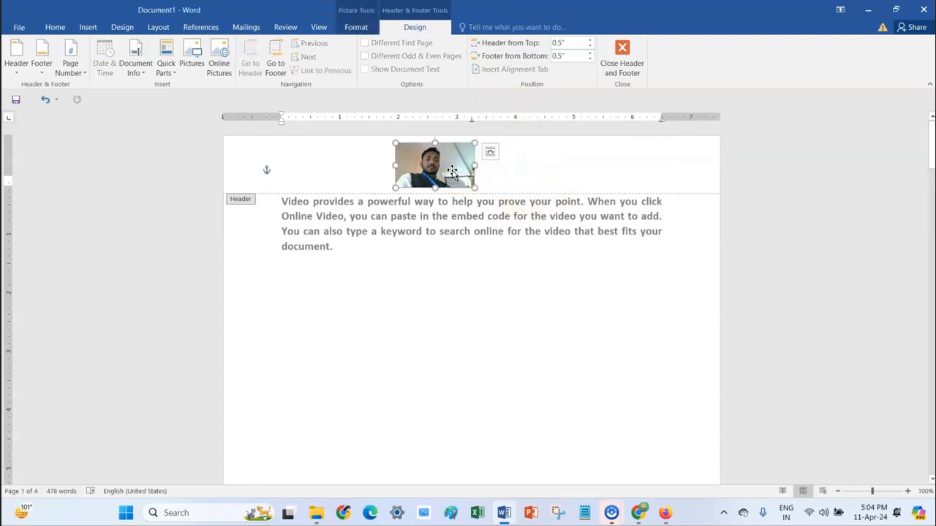
pyautogui.press('Delete')
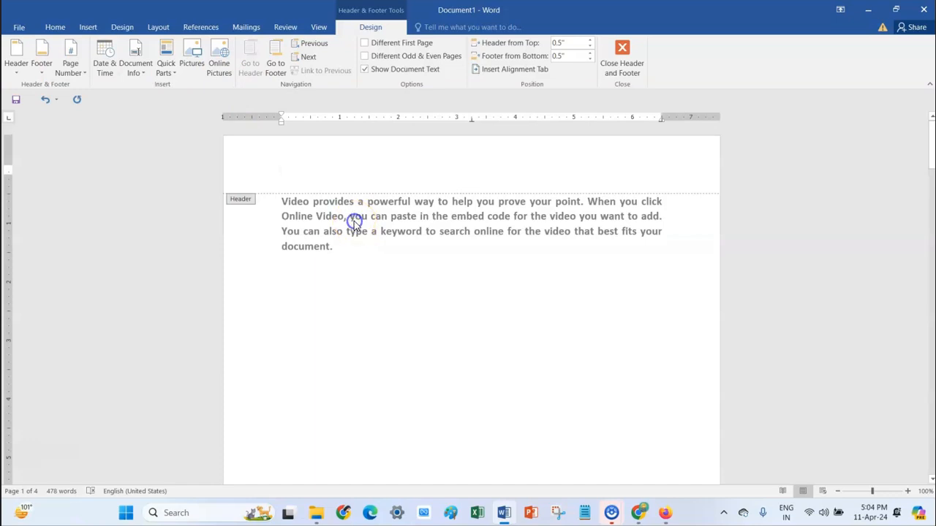
# Step: Insert the saved AutoText entry containing the full name into the empty header
pyautogui.click(348, 175)
pyautogui.click(166, 67)
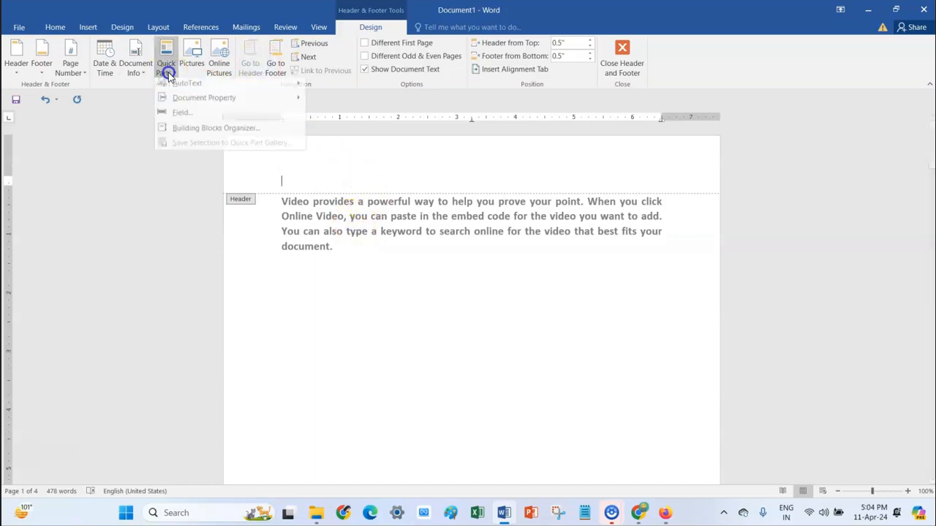
pyautogui.click(212, 88)
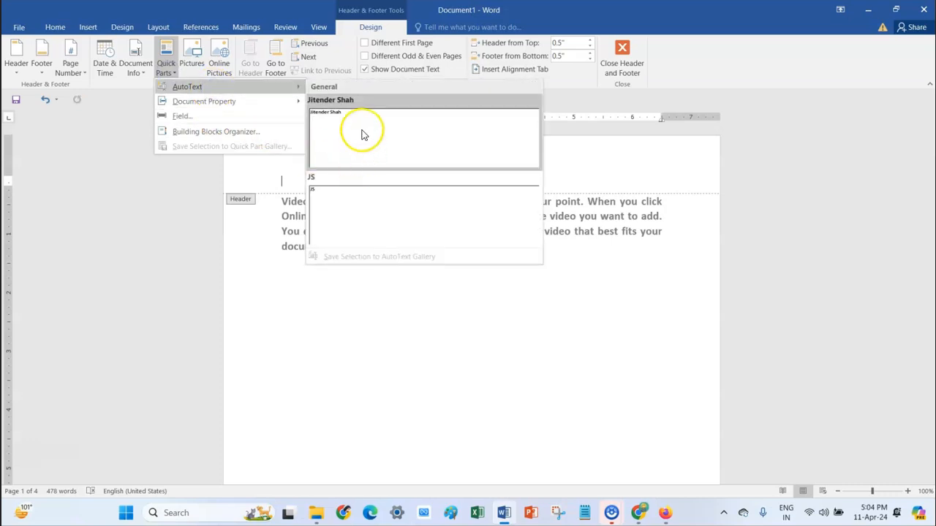
pyautogui.click(361, 129)
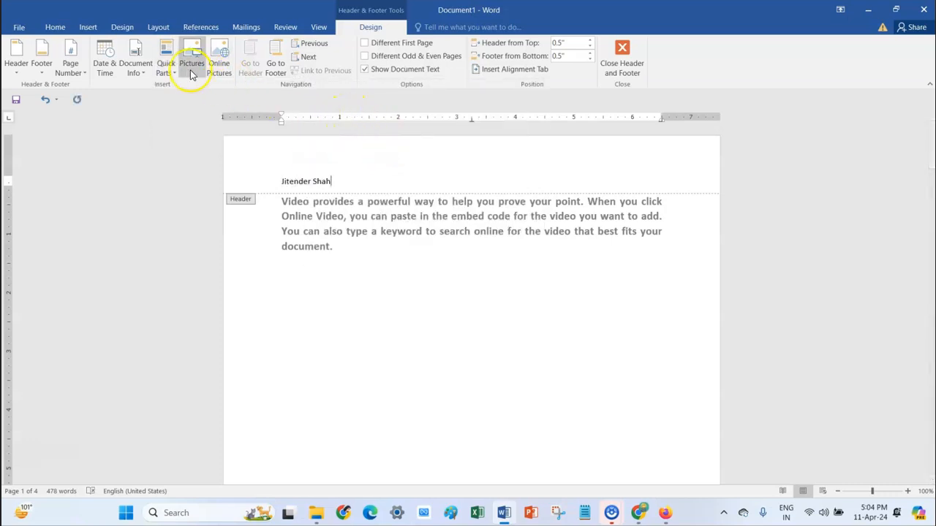
# Step: Add the file name and the document title to the header directly after the name
pyautogui.click(167, 69)
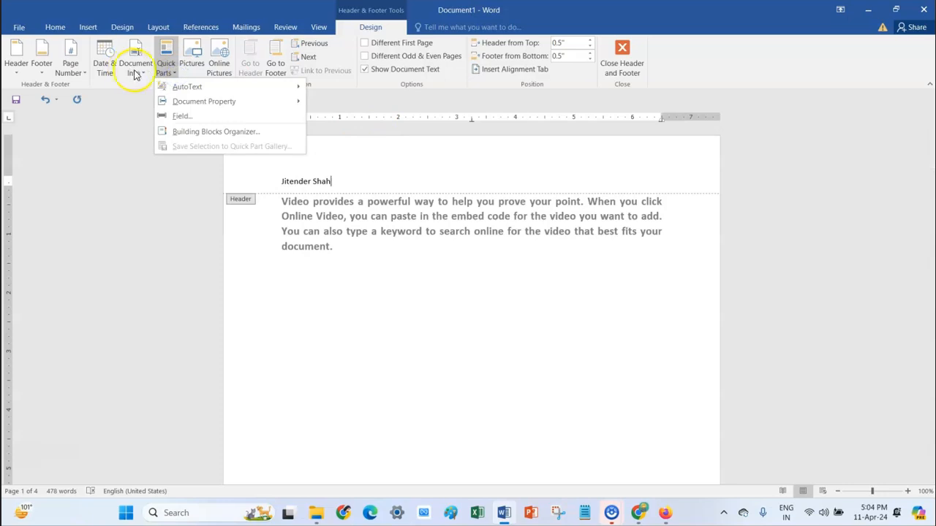
pyautogui.click(137, 73)
pyautogui.click(155, 100)
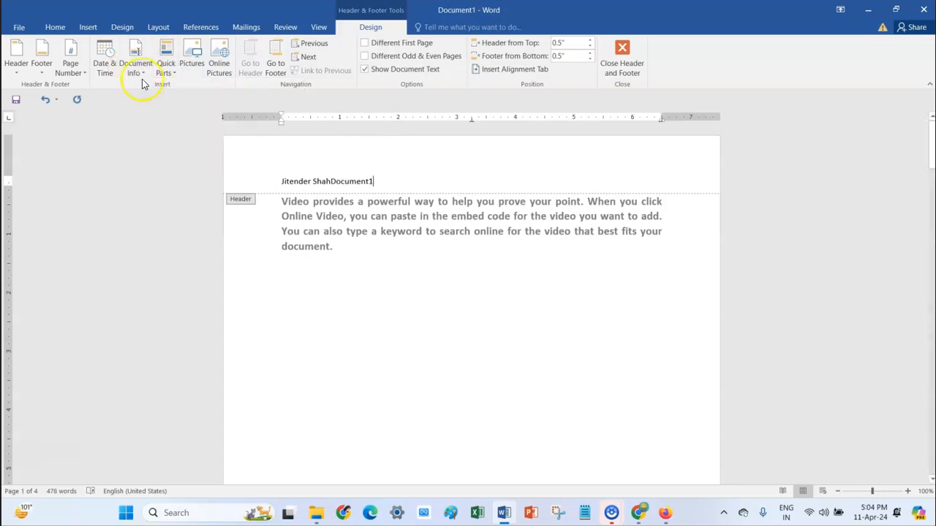
pyautogui.click(136, 73)
pyautogui.click(157, 130)
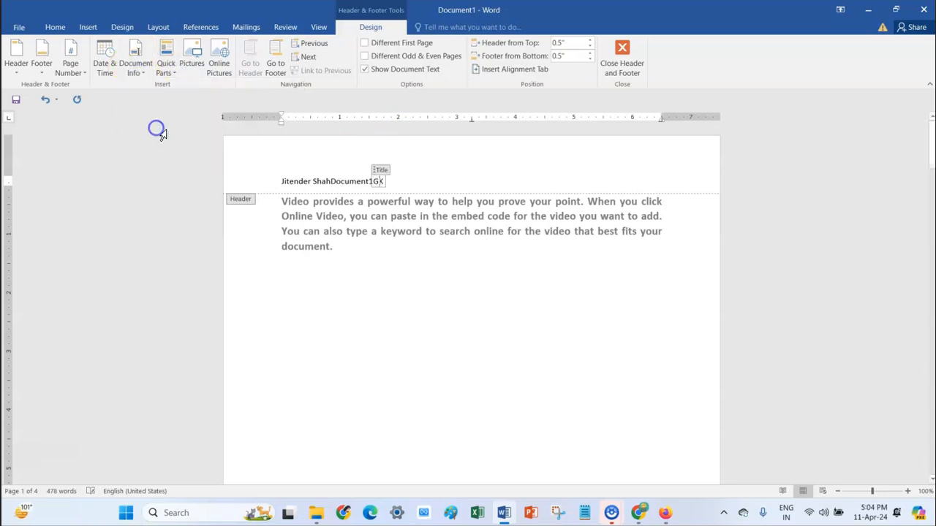
pyautogui.click(422, 167)
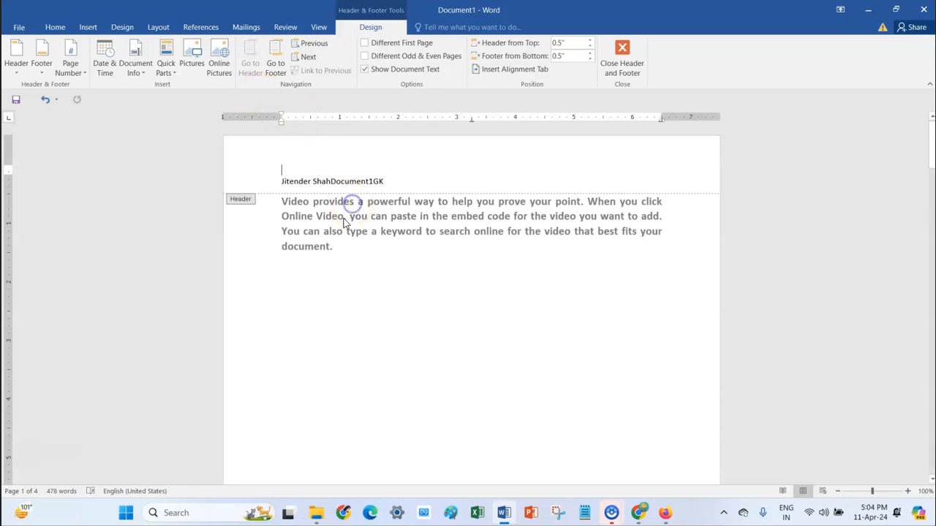
# Step: Move to page 1's footer, look over the page, and return to its header
pyautogui.click(250, 69)
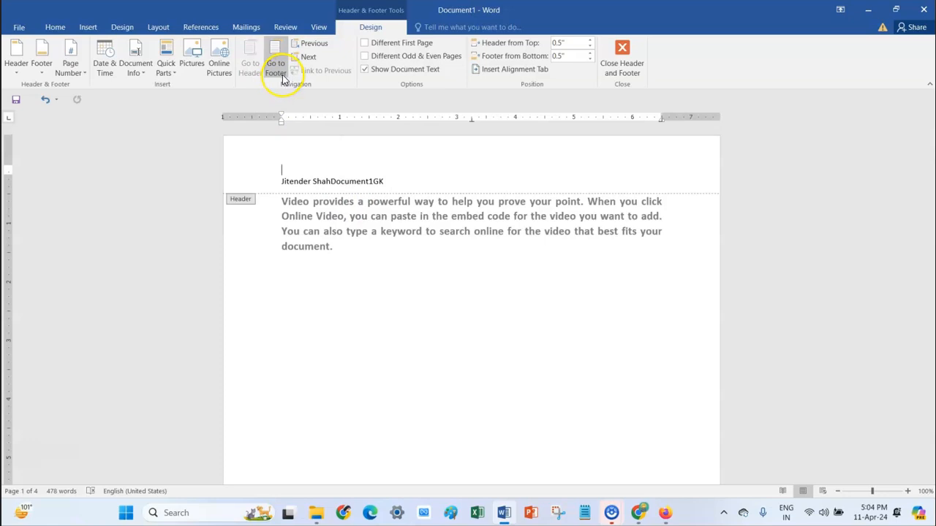
pyautogui.click(283, 78)
pyautogui.scroll(-2, 290, 432)
pyautogui.scroll(10, 291, 427)
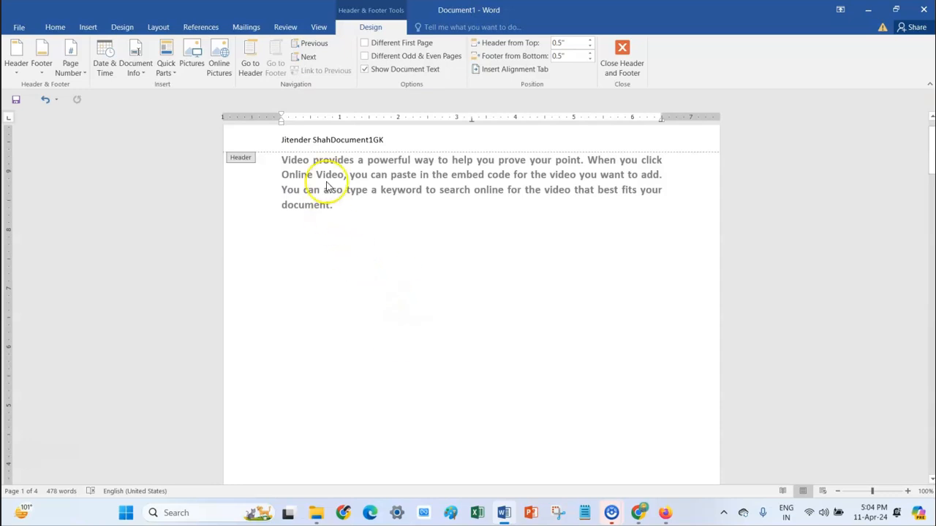
pyautogui.scroll(-10, 369, 406)
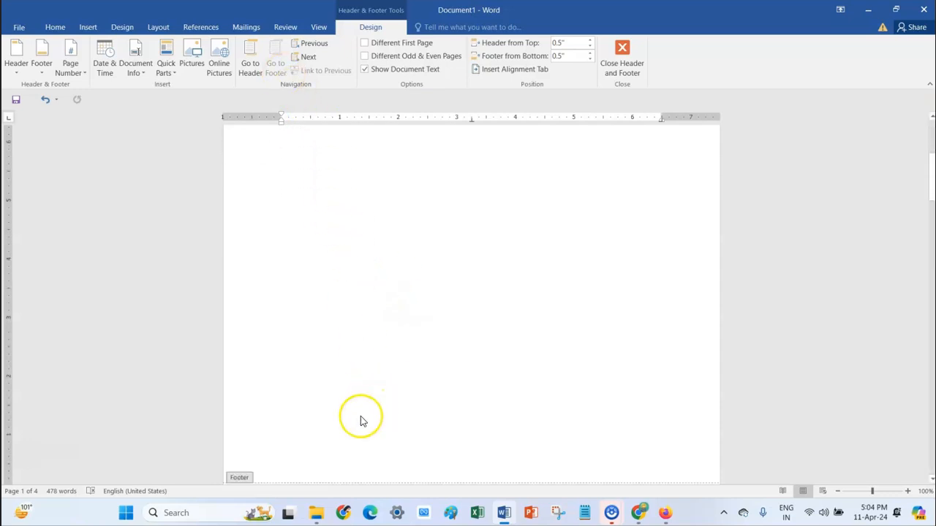
pyautogui.click(250, 67)
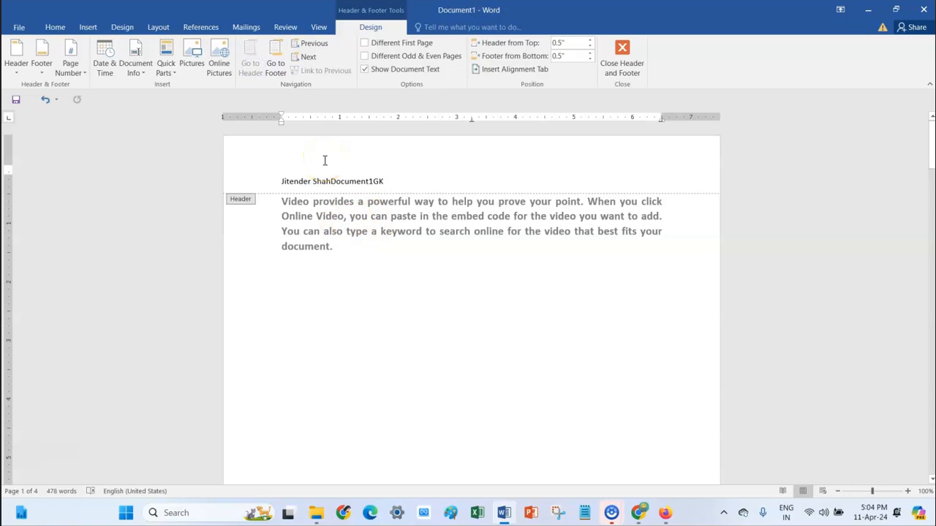
pyautogui.click(309, 59)
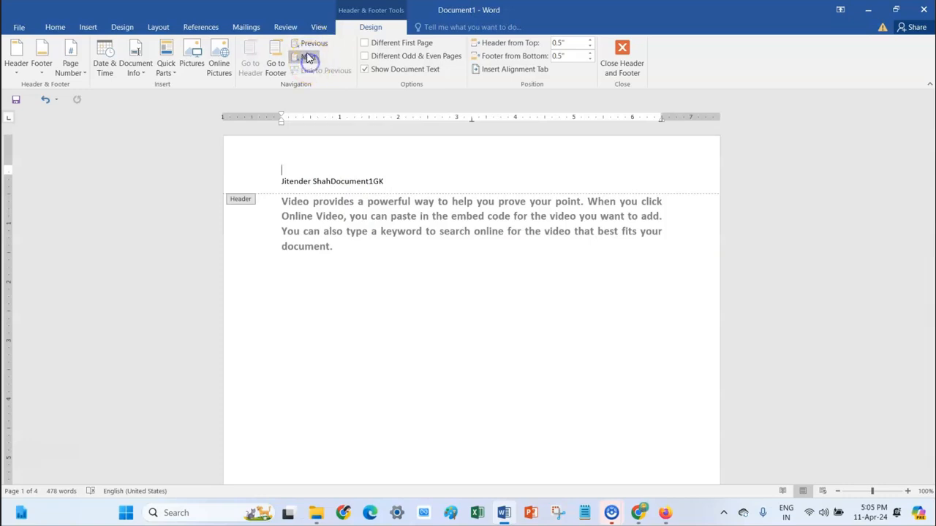
# Step: Leave header editing and apply the saved JK header design to the document
pyautogui.doubleClick(343, 231)
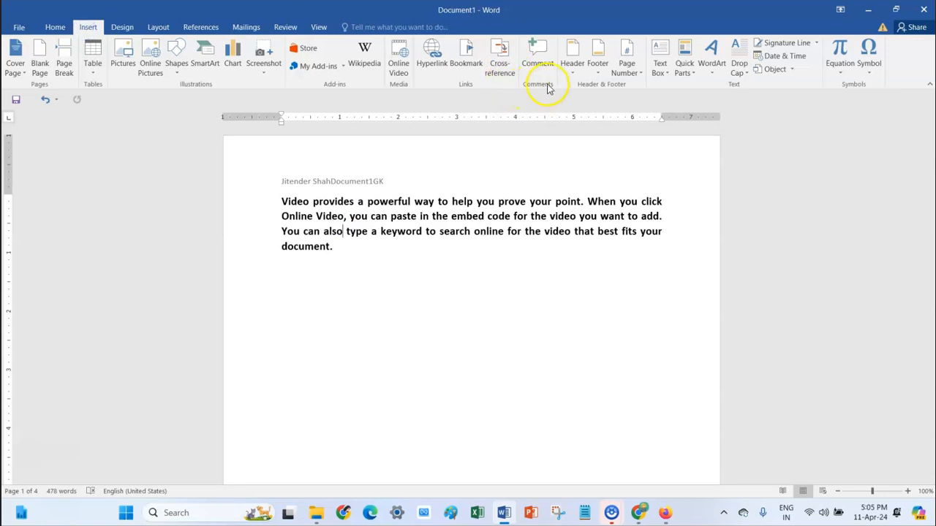
pyautogui.click(581, 76)
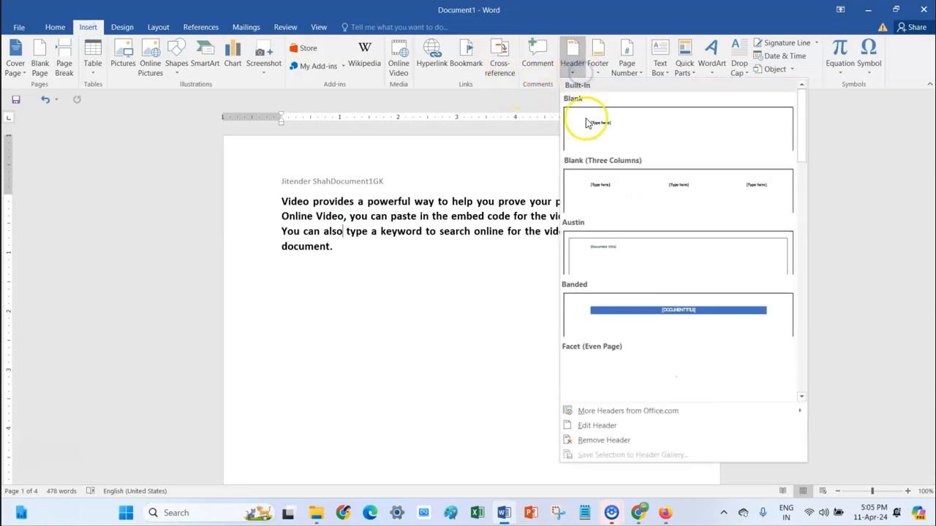
pyautogui.scroll(-5, 639, 383)
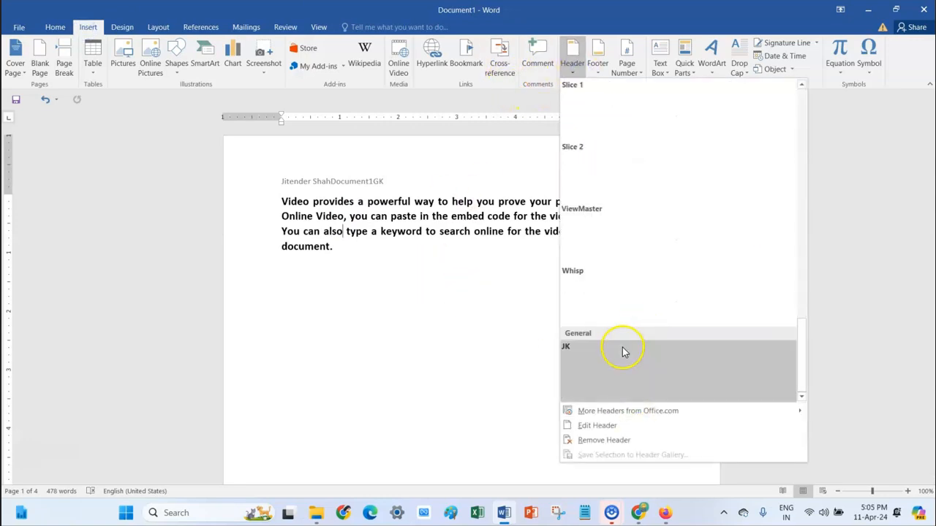
pyautogui.click(622, 351)
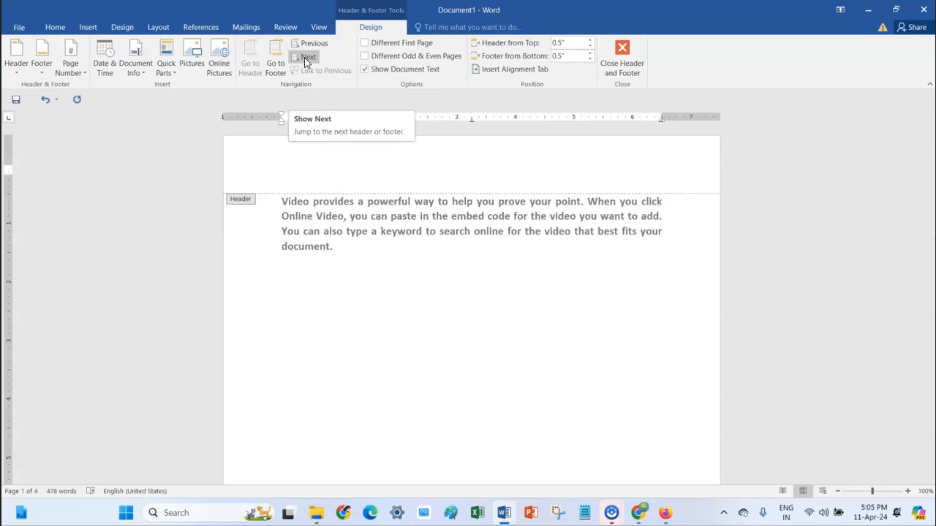
# Step: Try Previous and Next navigation between headers and footers, visiting page 1's footer and page 2's header
pyautogui.click(305, 60)
pyautogui.click(315, 180)
pyautogui.click(313, 61)
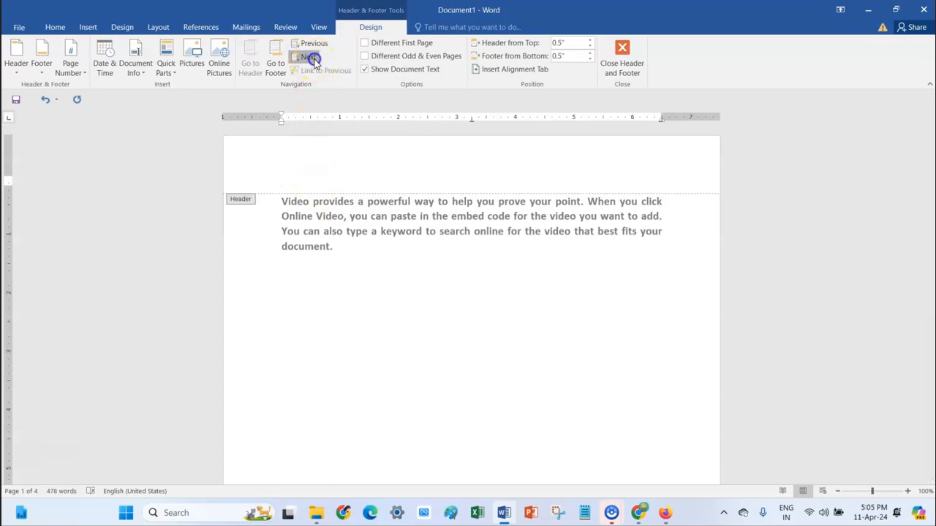
pyautogui.click(299, 162)
pyautogui.click(310, 43)
pyautogui.scroll(-10, 382, 405)
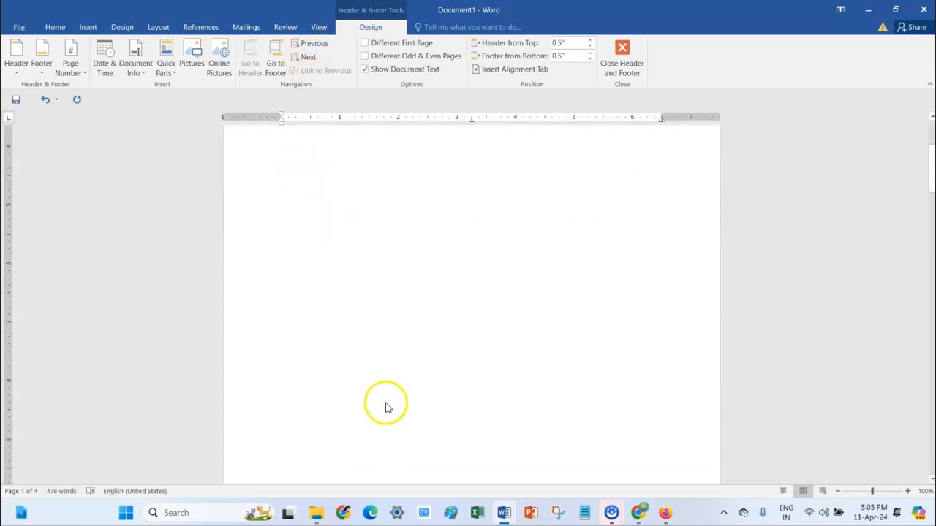
pyautogui.click(335, 255)
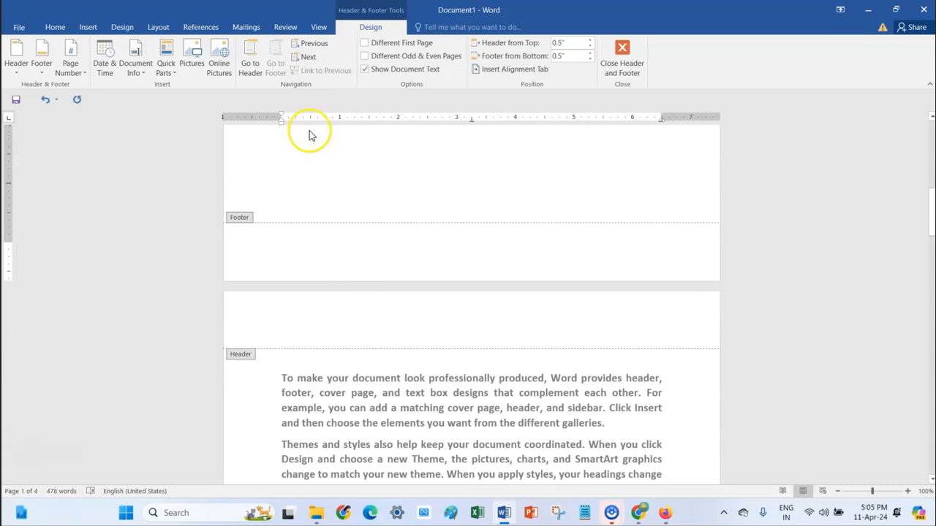
pyautogui.click(309, 58)
pyautogui.click(314, 44)
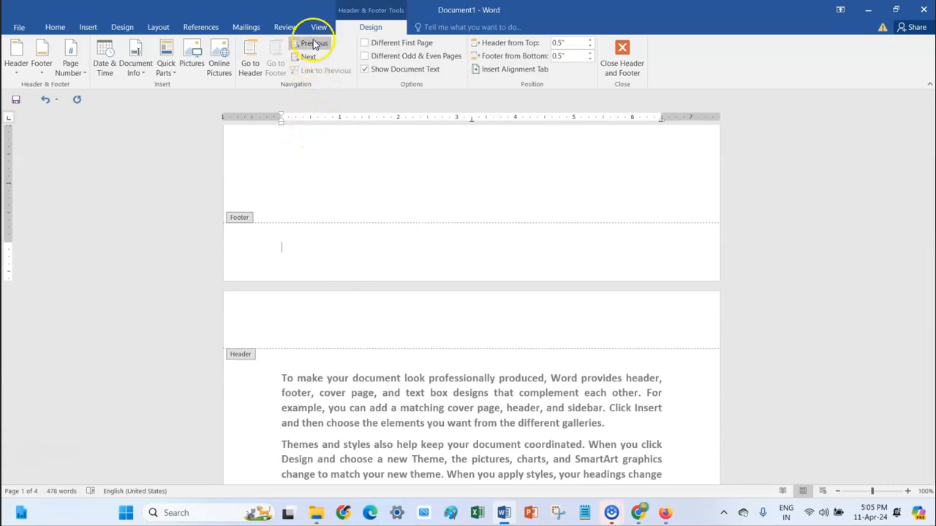
pyautogui.click(287, 247)
pyautogui.click(311, 319)
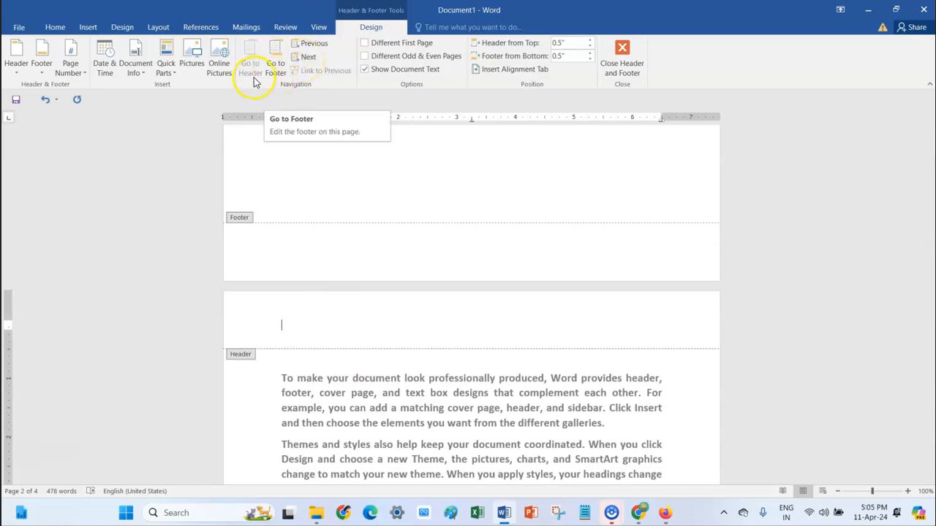
pyautogui.click(310, 58)
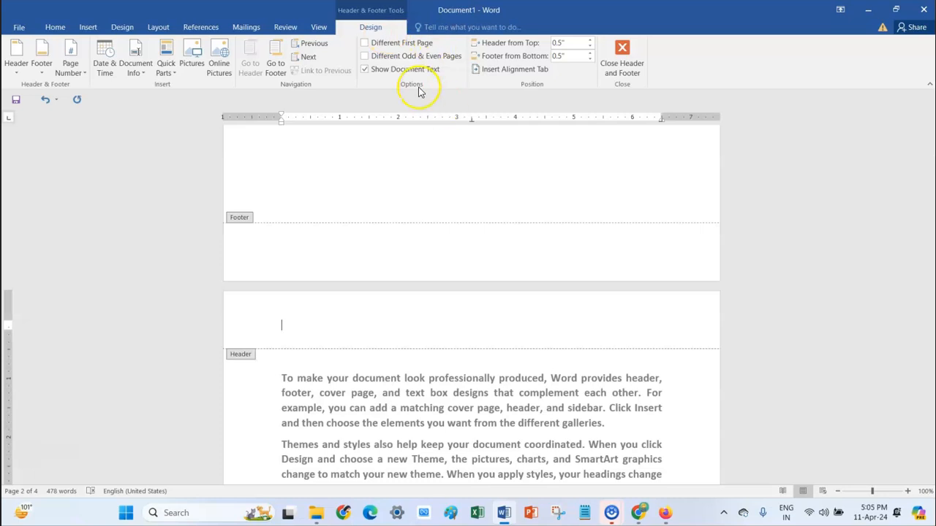
# Step: Turn on Different First Page and check page 1's header, and switch to Different Odd & Even Pages instead
pyautogui.click(362, 44)
pyautogui.scroll(10, 478, 367)
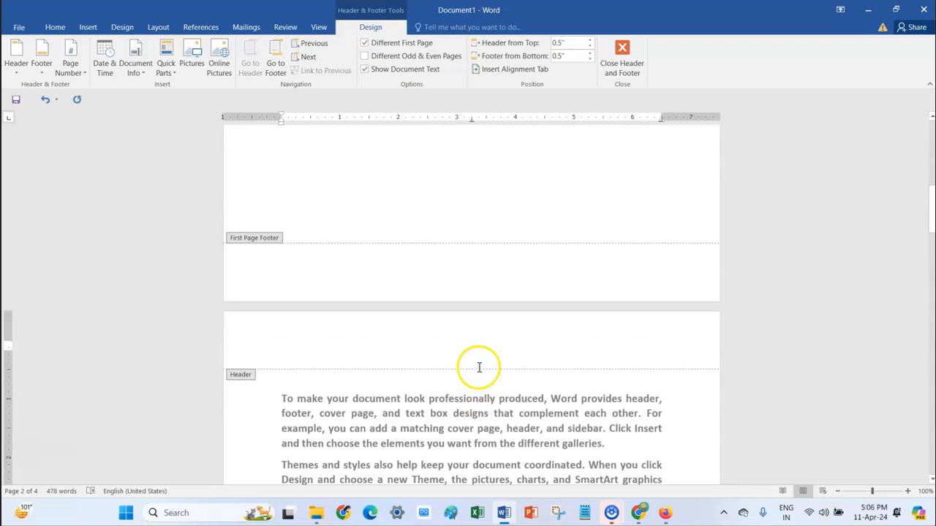
pyautogui.scroll(1, 439, 277)
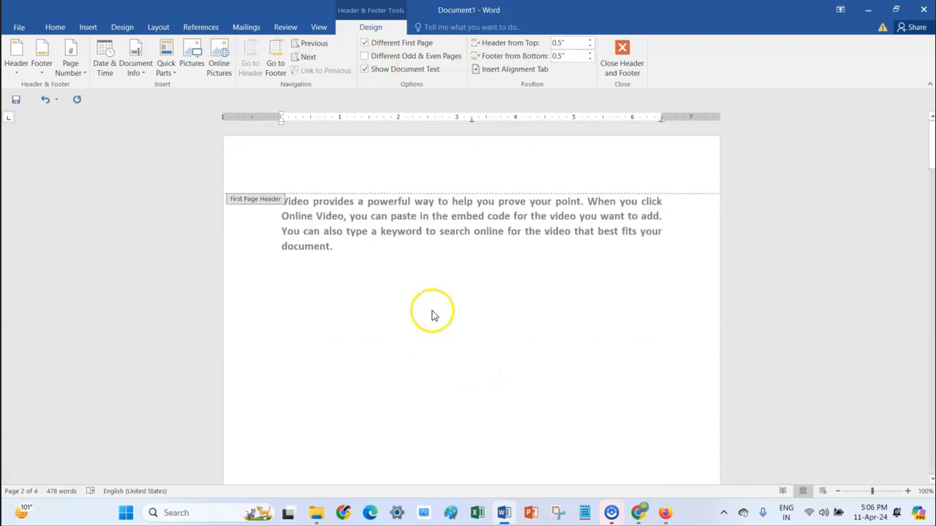
pyautogui.click(364, 58)
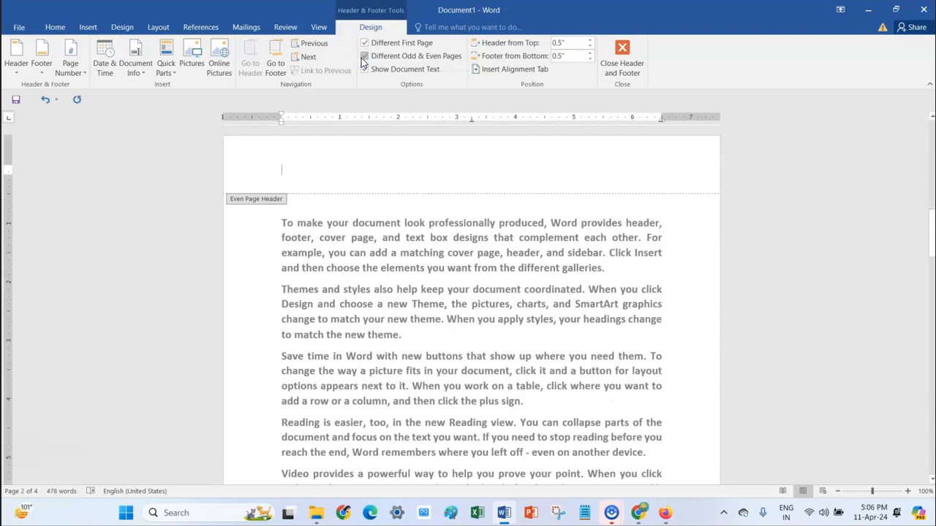
pyautogui.click(366, 44)
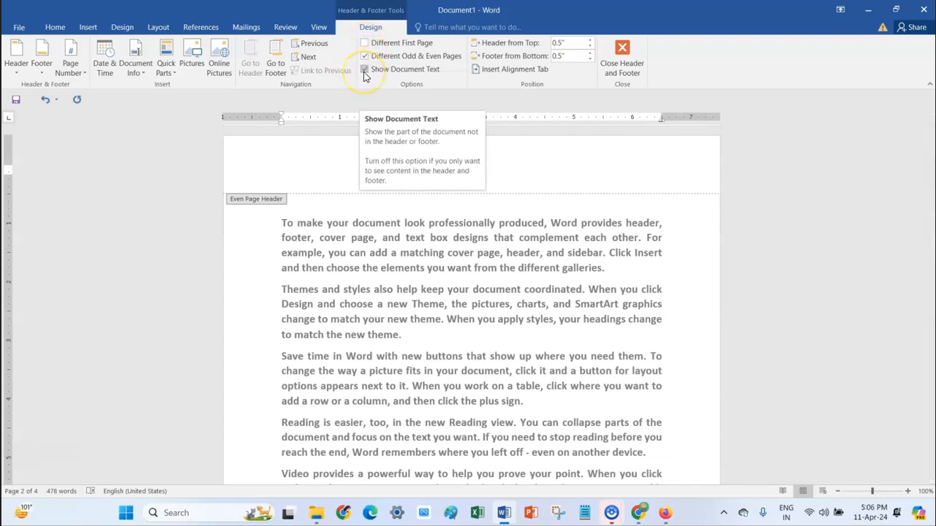
# Step: Try to hide the document text, and insert the saved AutoText full-name entry into the even page header
pyautogui.click(364, 70)
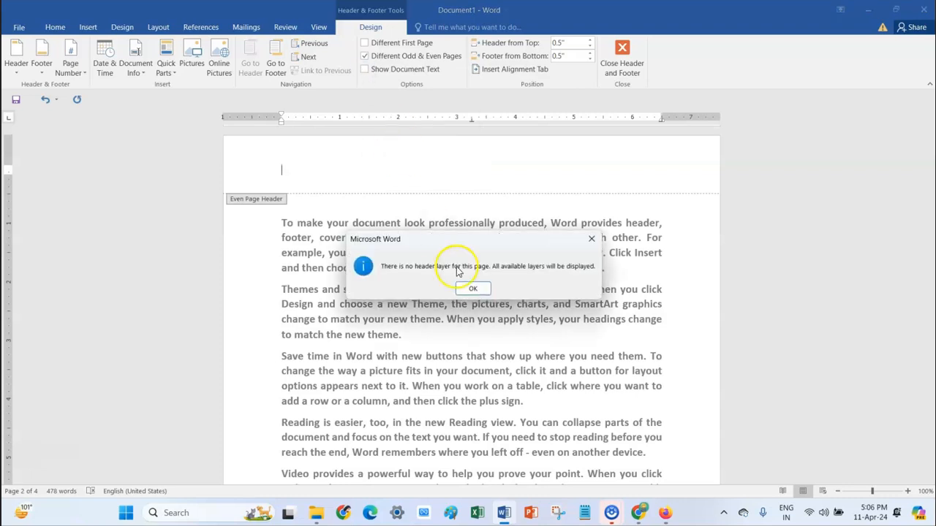
pyautogui.click(472, 291)
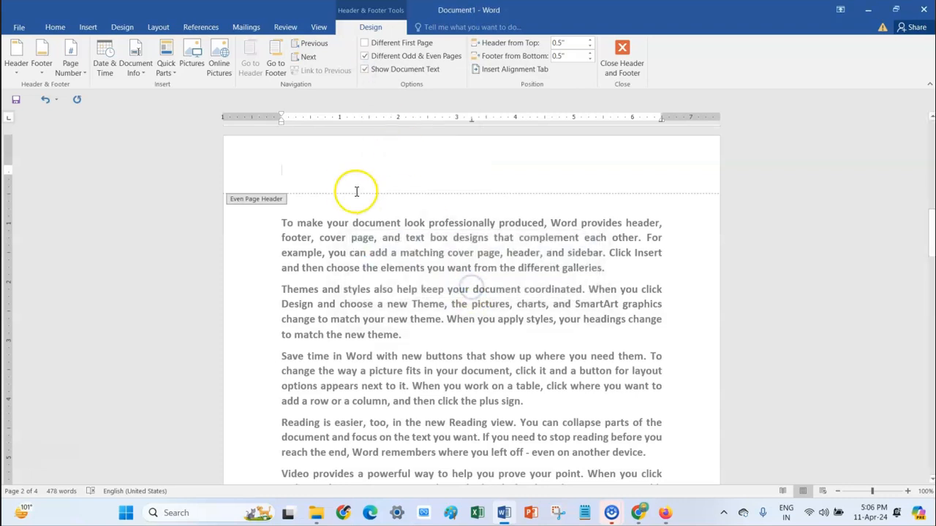
pyautogui.click(166, 65)
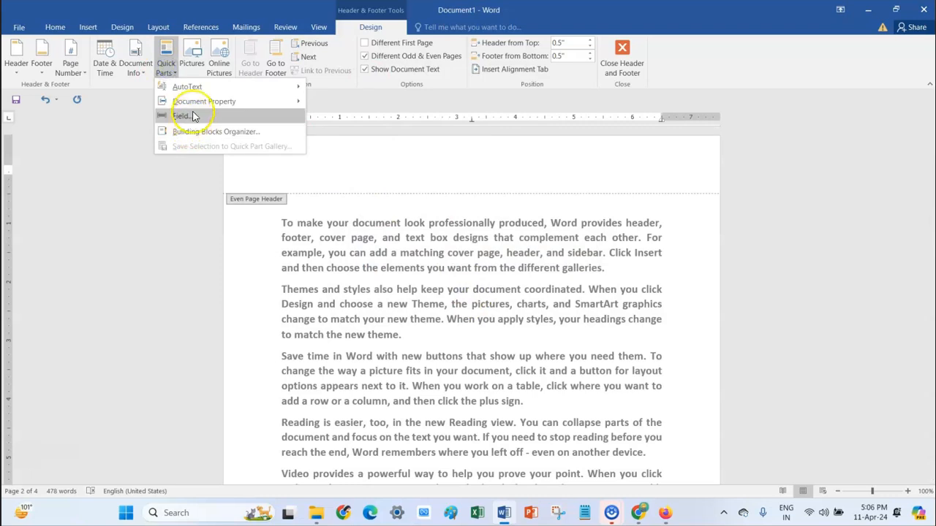
pyautogui.click(191, 86)
pyautogui.click(405, 140)
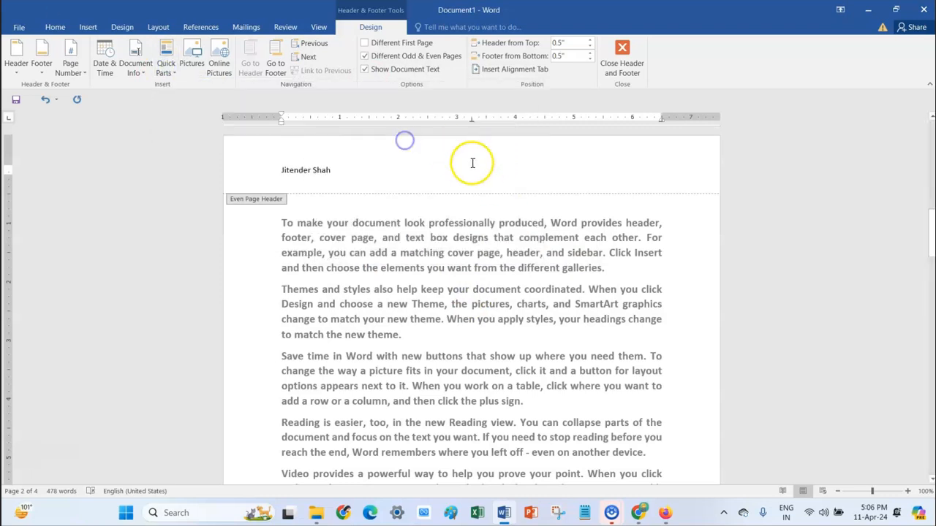
# Step: Switch the header options to Different First Page and back to only Different Odd & Even Pages
pyautogui.click(366, 57)
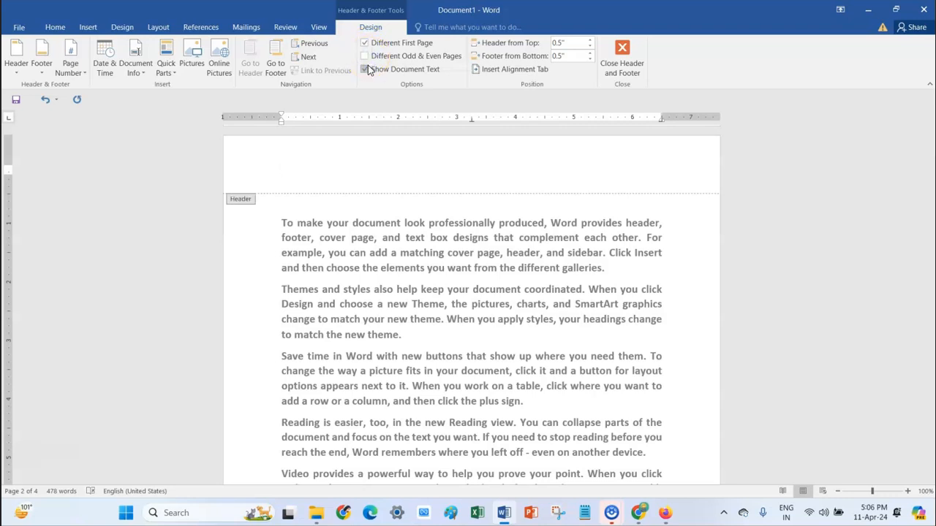
pyautogui.click(364, 57)
pyautogui.click(364, 44)
# Step: Try again to hide the document text, and close header and footer editing
pyautogui.click(364, 72)
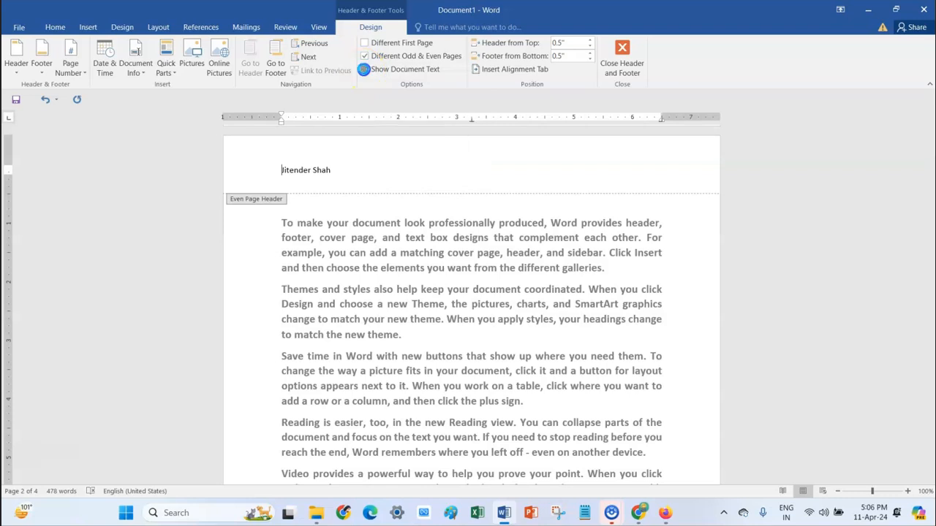
pyautogui.click(473, 288)
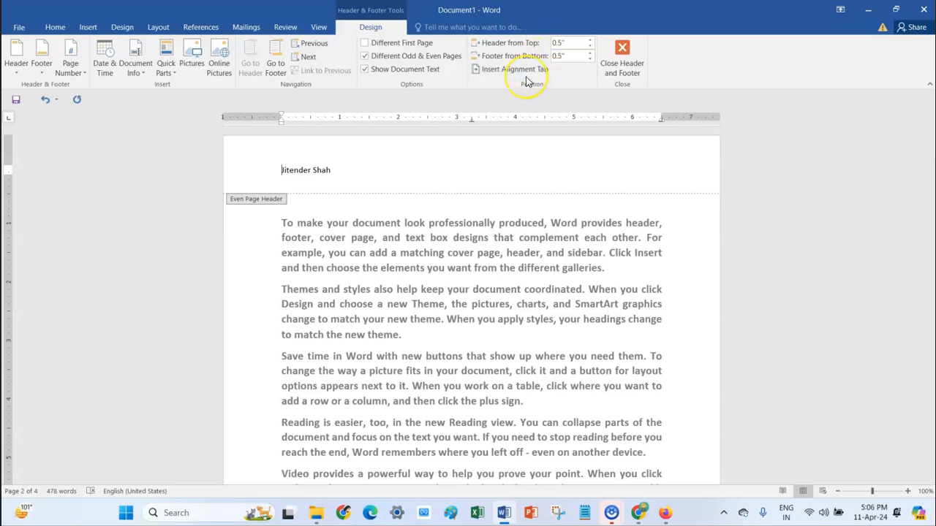
pyautogui.click(622, 49)
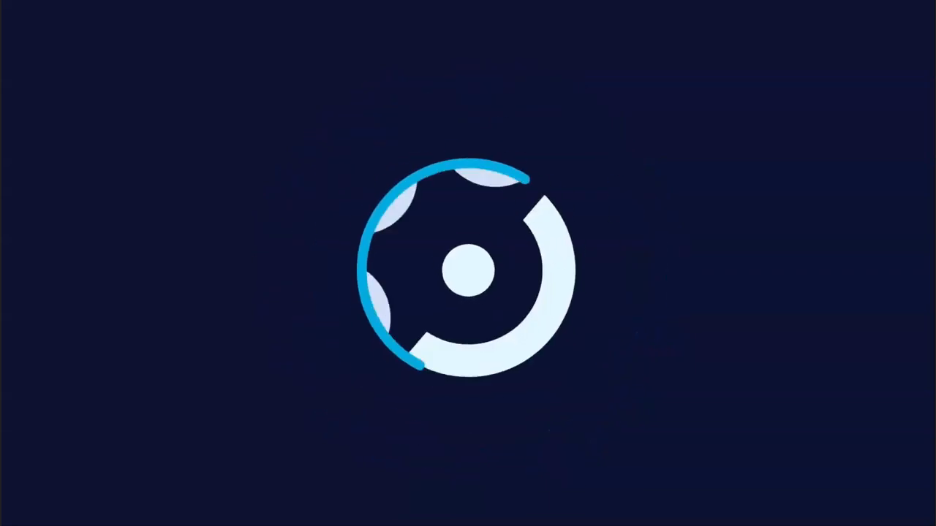